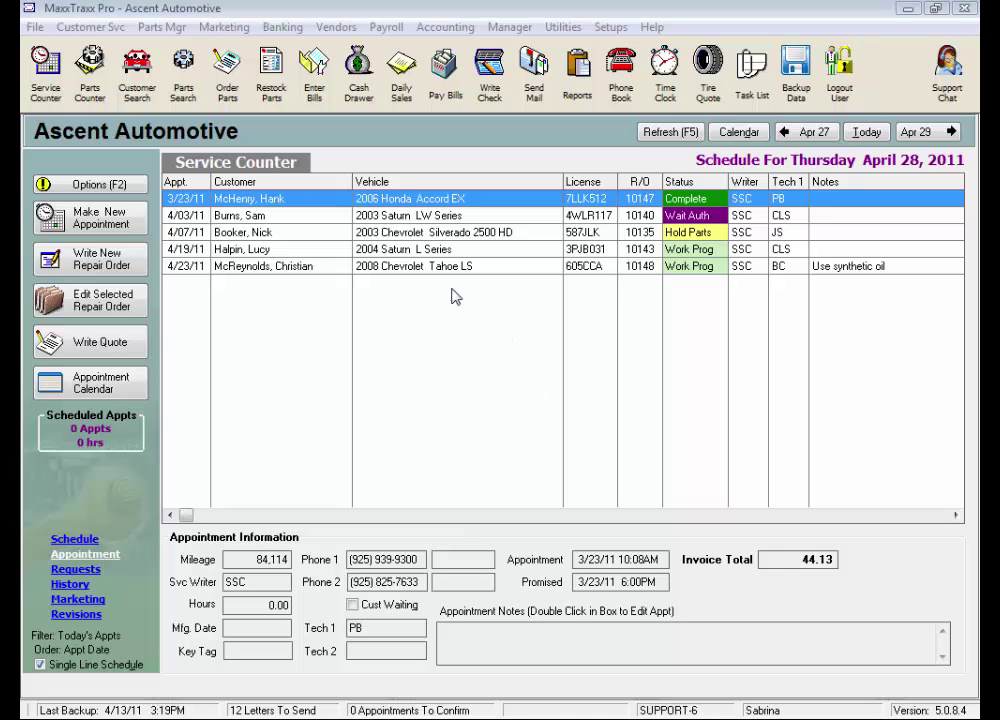
Start a new received vendor invoice for Carquest with a 1.00 target amount.
{"action": "left_click", "coordinate": [272, 90]}
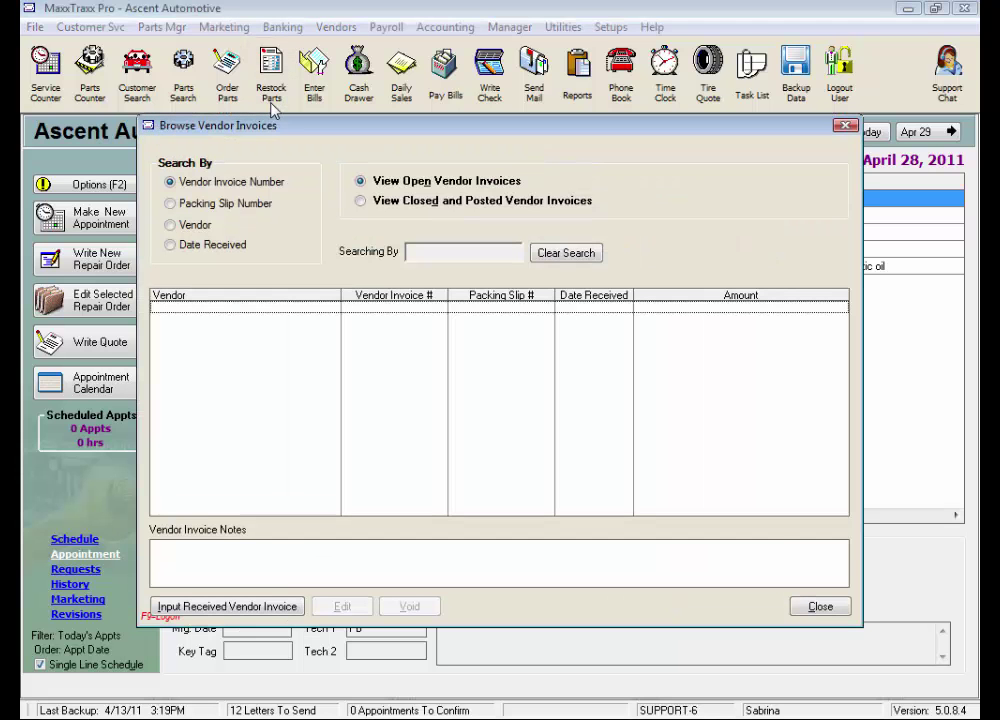
{"action": "left_click", "coordinate": [272, 607]}
{"action": "type", "text": "c"}
{"action": "left_click", "coordinate": [590, 546]}
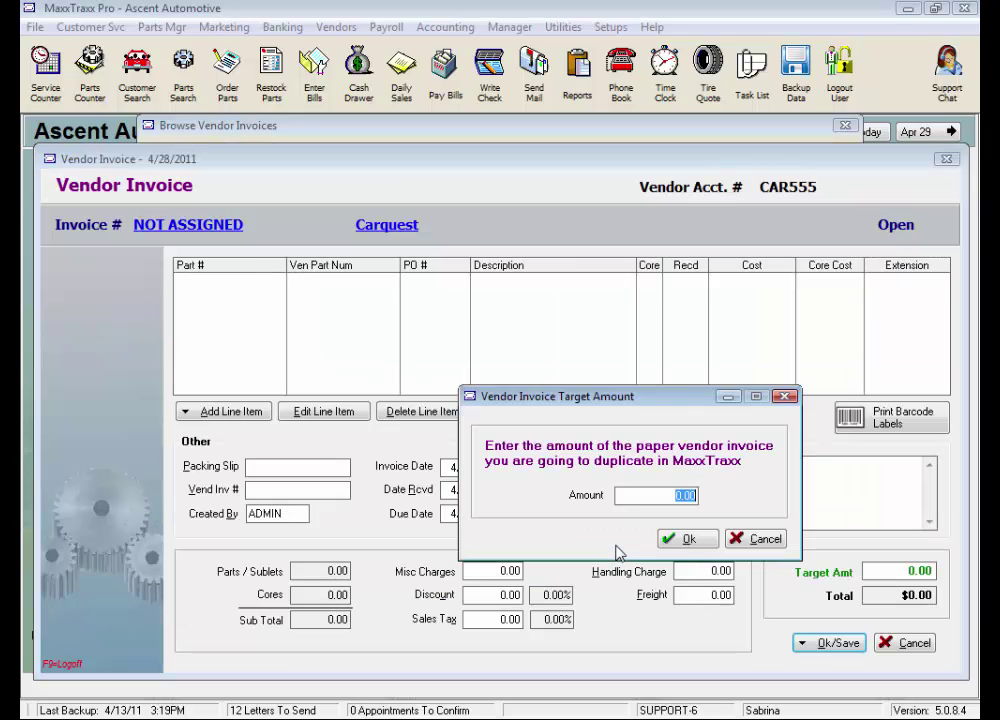
{"action": "type", "text": "1"}
{"action": "left_click", "coordinate": [687, 539]}
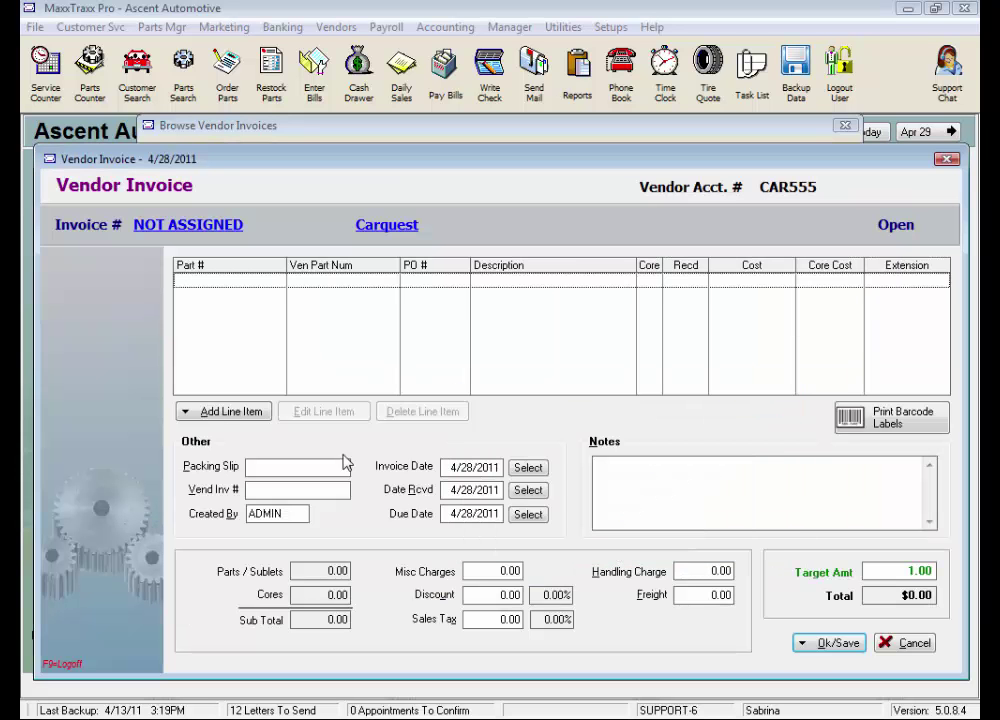
Add part 101 Bulb-amber from the parts list at a cost of 1.00.
{"action": "left_click", "coordinate": [225, 411]}
{"action": "left_click", "coordinate": [252, 436]}
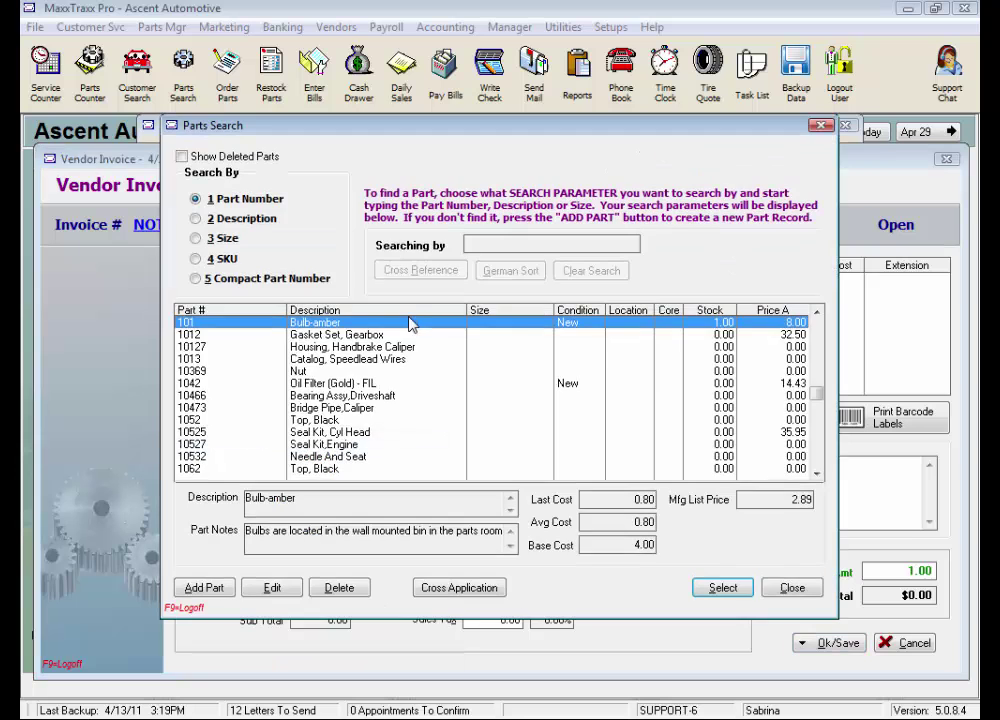
{"action": "double_click", "coordinate": [411, 318]}
{"action": "key", "text": "Tab"}
{"action": "type", "text": "1"}
{"action": "left_click", "coordinate": [600, 612]}
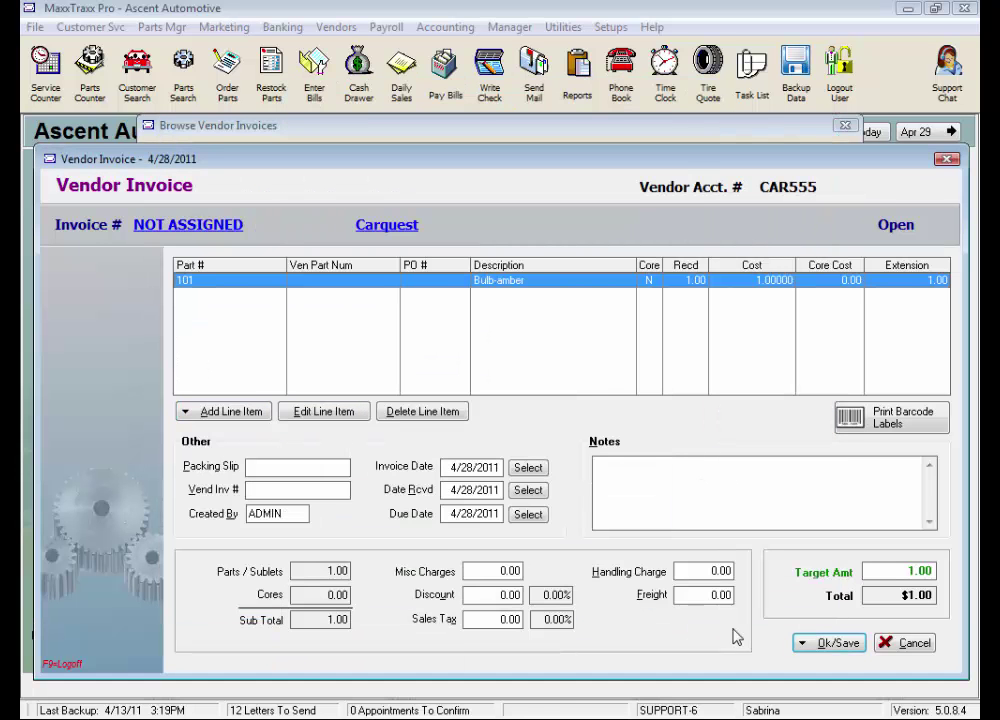
{"action": "left_click", "coordinate": [826, 648]}
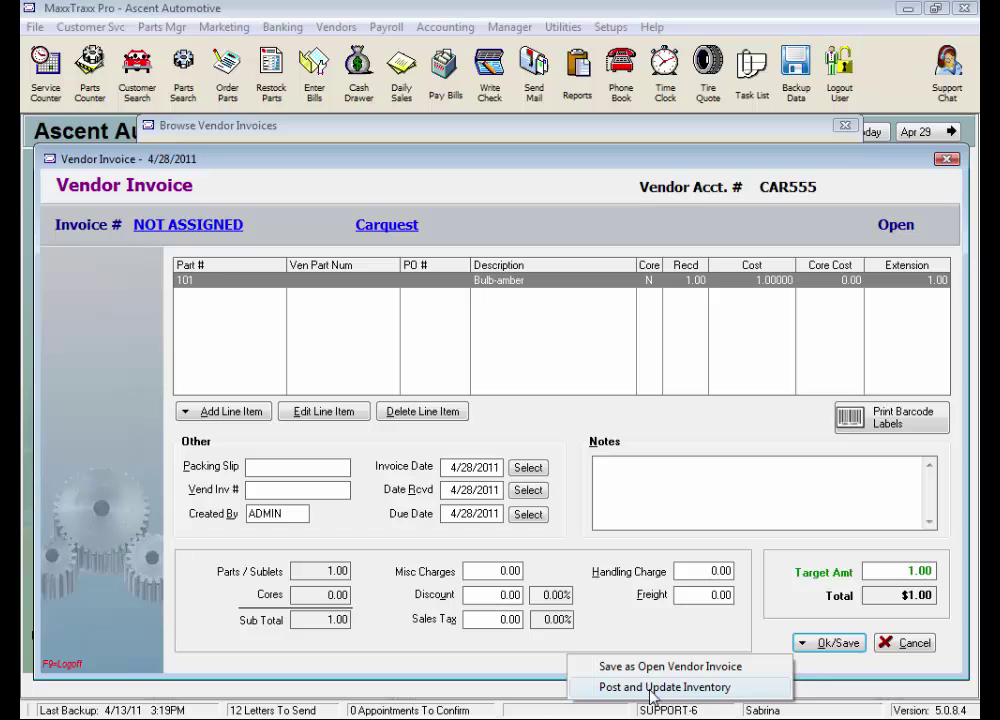
Try reserving the Bulb-amber line for repair order 10148, then back out.
{"action": "left_click", "coordinate": [516, 283]}
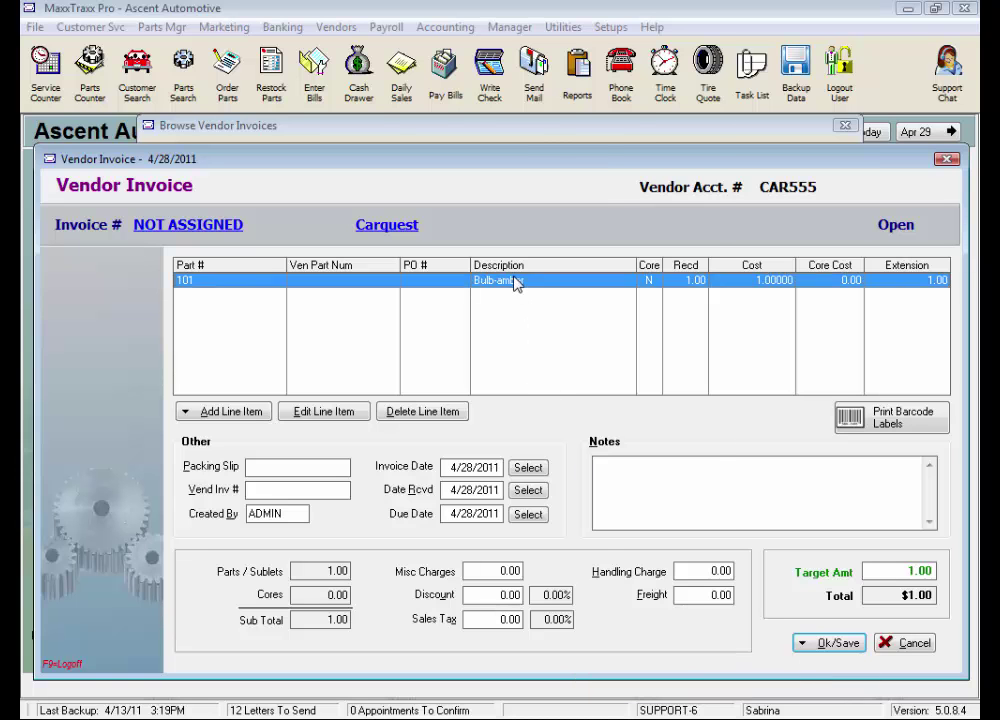
{"action": "double_click", "coordinate": [516, 283]}
{"action": "left_click", "coordinate": [341, 313]}
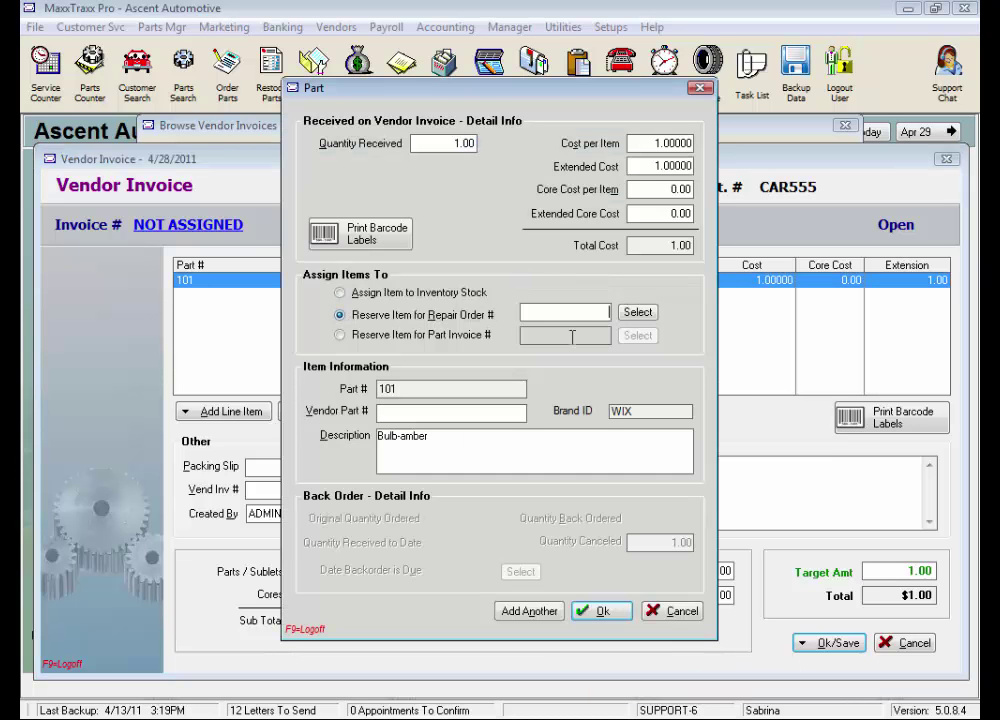
{"action": "left_click", "coordinate": [638, 312]}
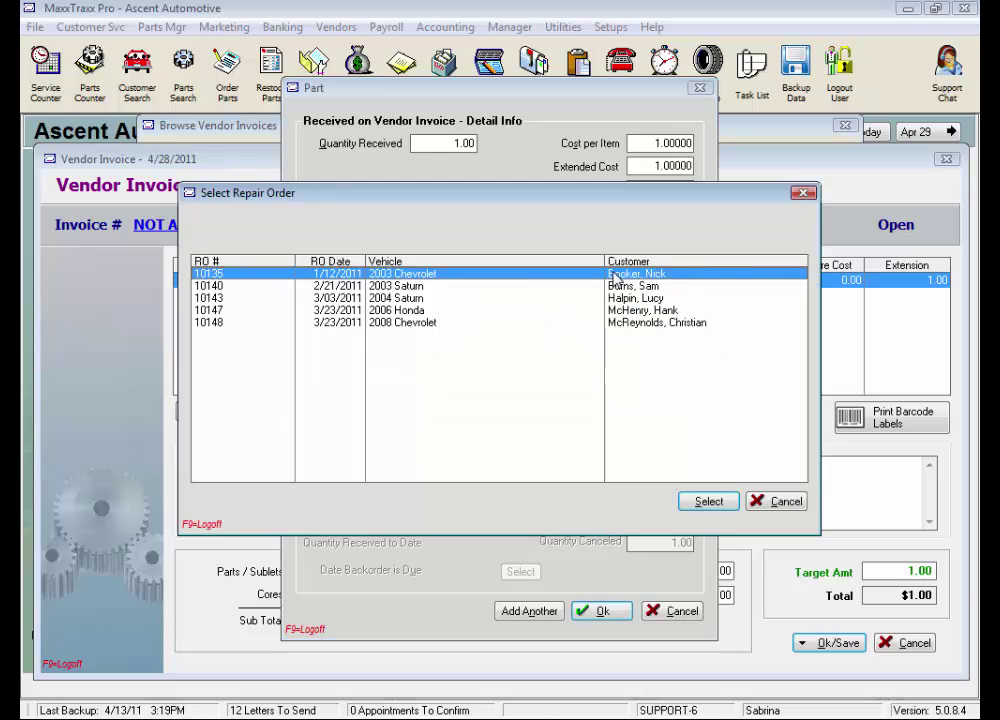
{"action": "left_click", "coordinate": [631, 324]}
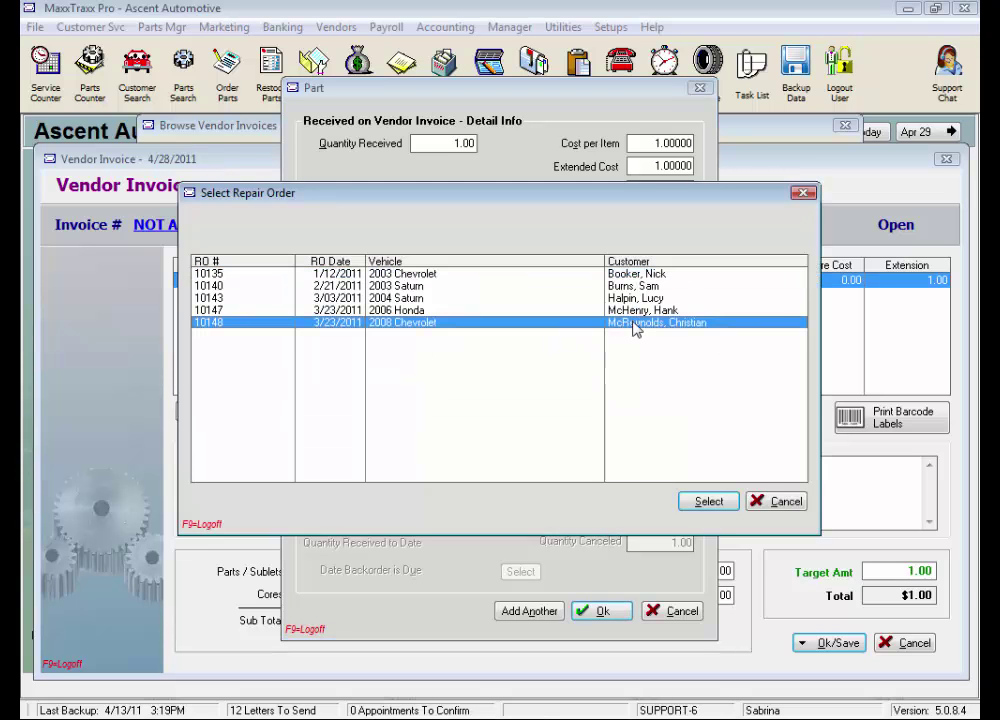
{"action": "left_click", "coordinate": [795, 505]}
Close the part details and cancel the Carquest invoice without saving it.
{"action": "left_click", "coordinate": [688, 612]}
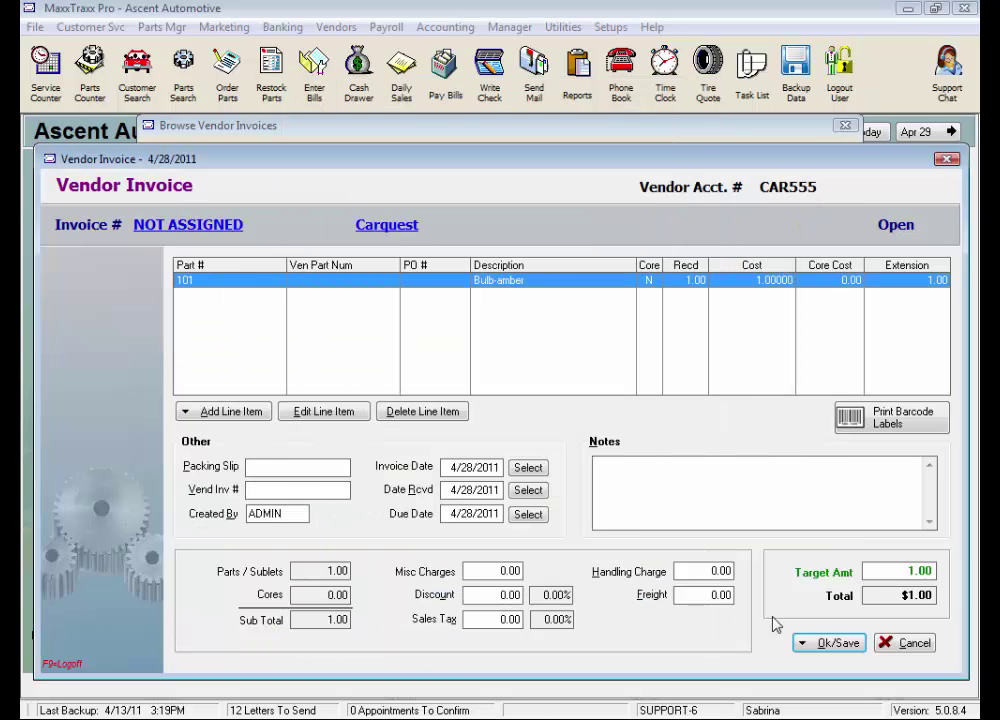
{"action": "left_click", "coordinate": [893, 645]}
{"action": "left_click", "coordinate": [502, 448]}
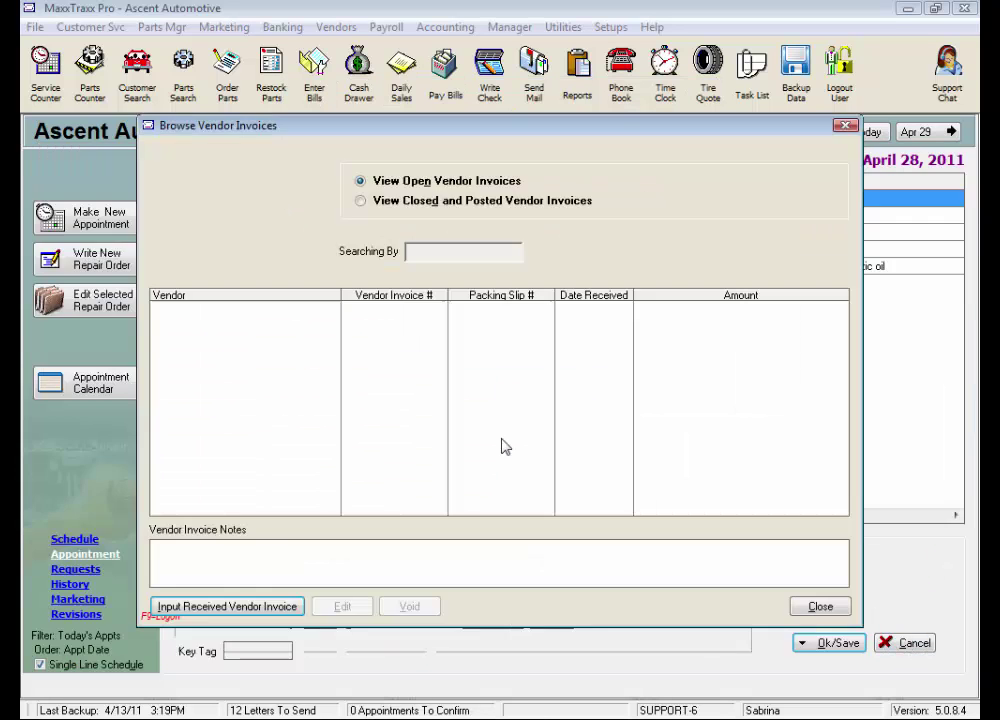
Close the invoice browser, then open repair order 10148 and its belt job's Factory Motor Parts catalog.
{"action": "left_click", "coordinate": [818, 606]}
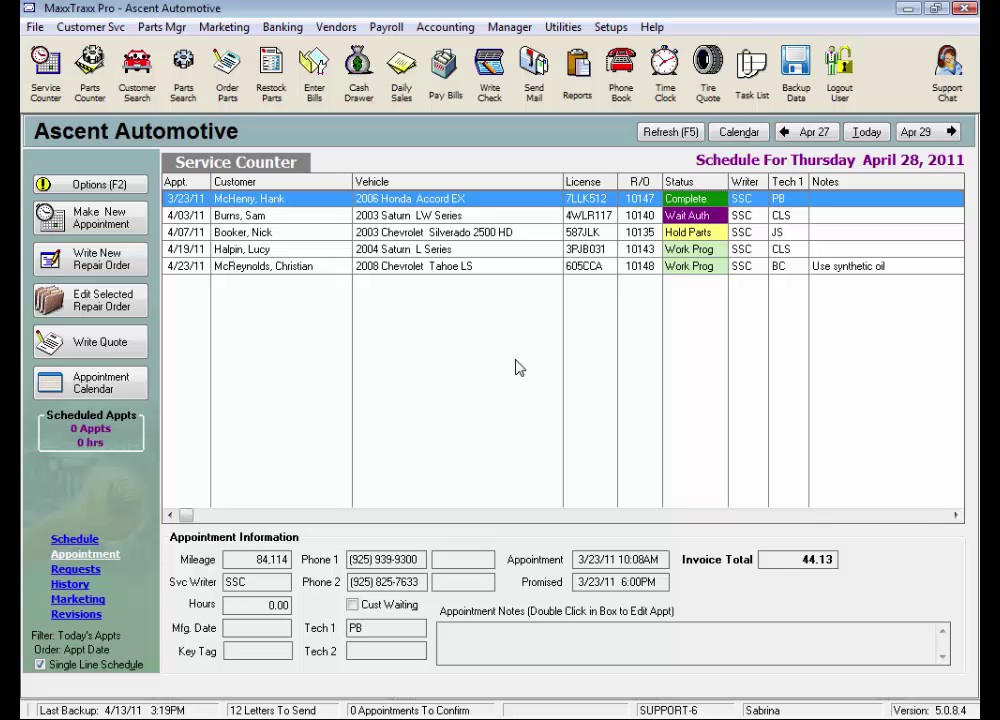
{"action": "double_click", "coordinate": [444, 266]}
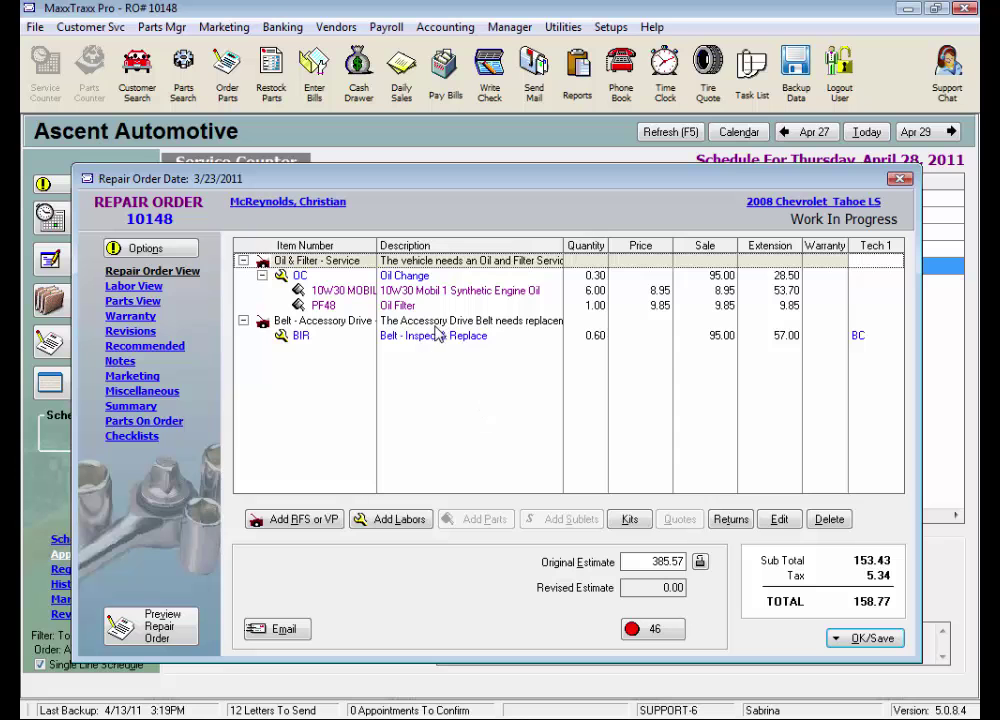
{"action": "left_click", "coordinate": [435, 337]}
{"action": "left_click", "coordinate": [489, 519]}
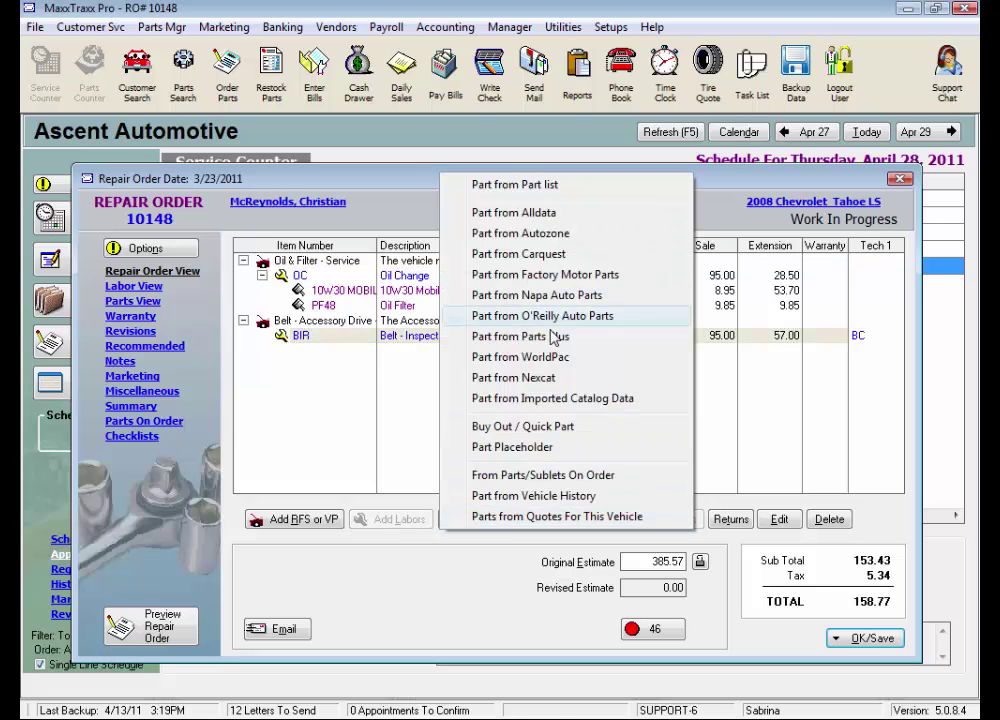
{"action": "left_click", "coordinate": [574, 276]}
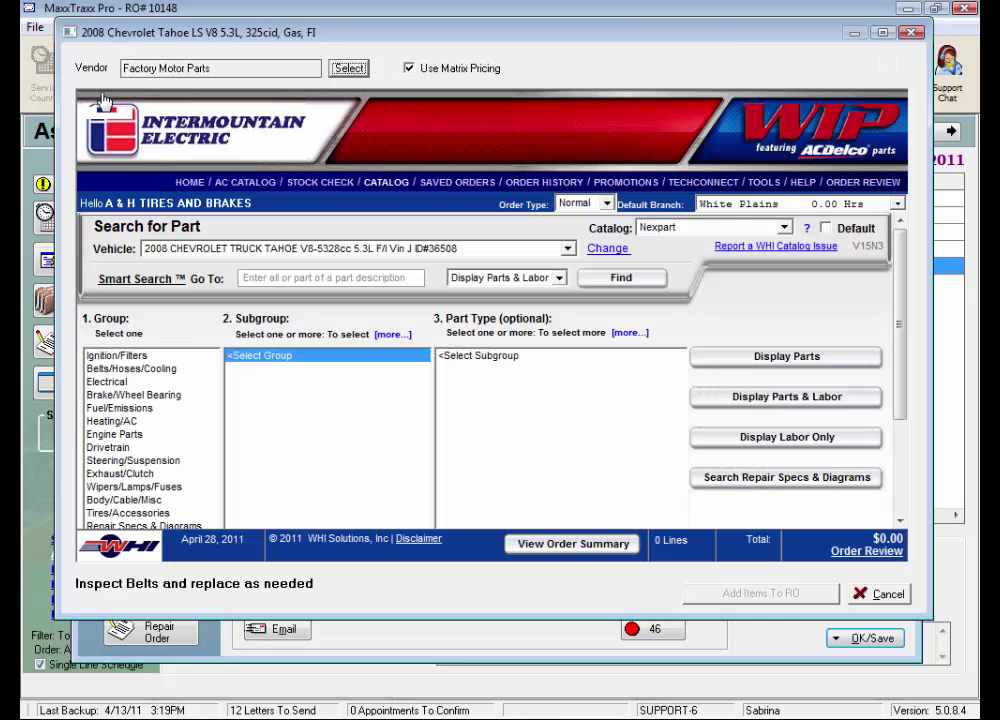
Browse Belts/Hoses/Cooling > Belts, Tensioners and Pulleys > Serpentine Belt and add belt 4K378.
{"action": "left_click", "coordinate": [140, 368]}
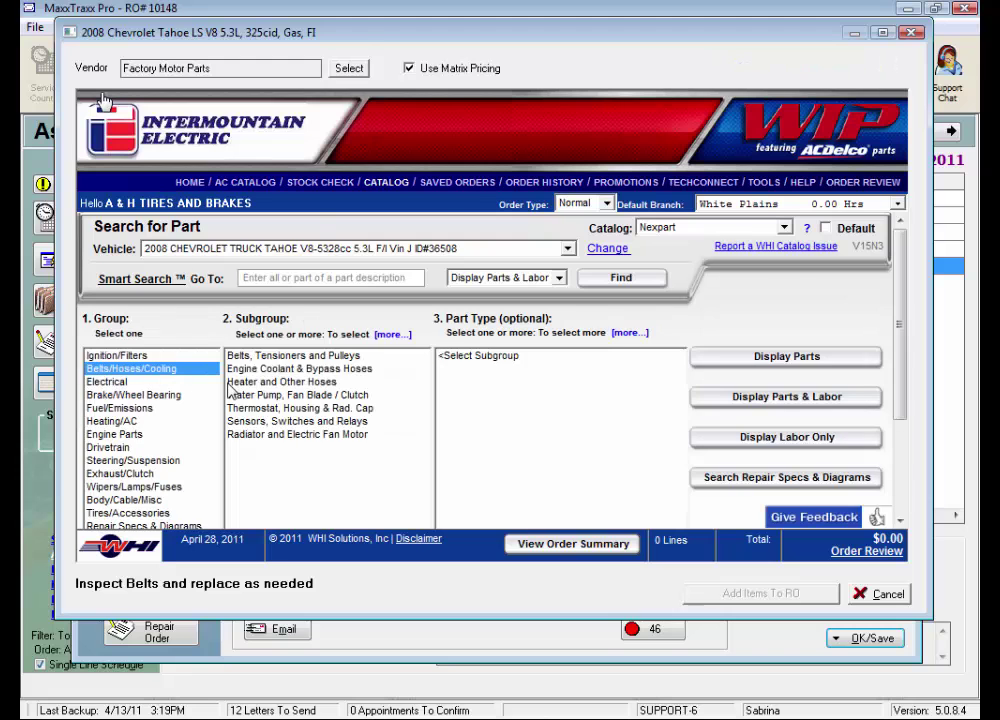
{"action": "left_click", "coordinate": [299, 358]}
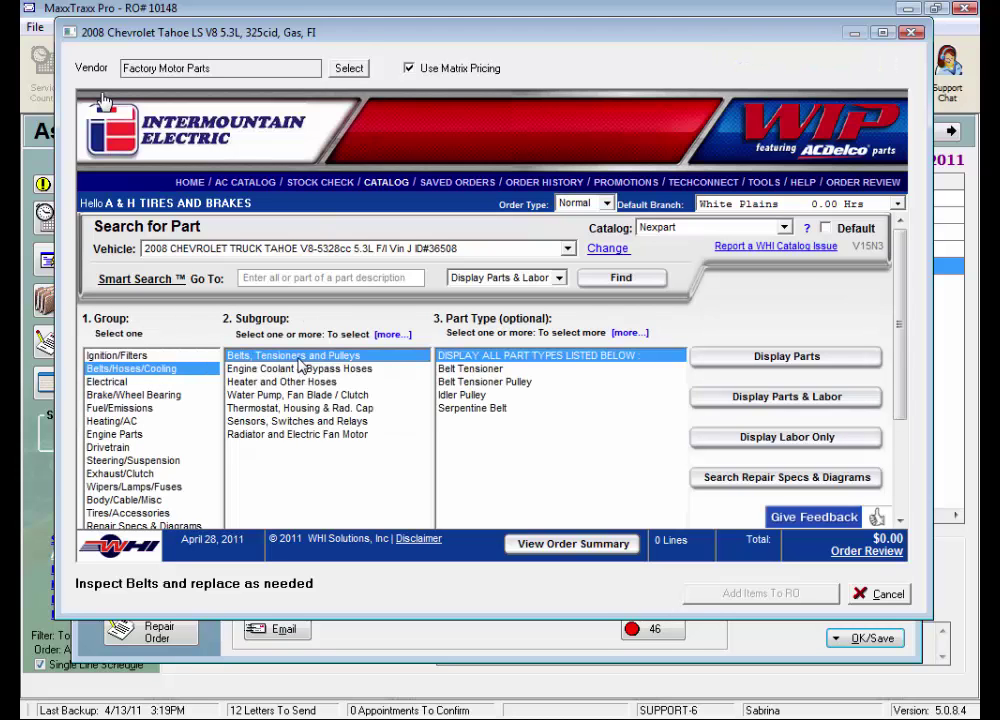
{"action": "left_click", "coordinate": [473, 408]}
{"action": "left_click", "coordinate": [728, 357]}
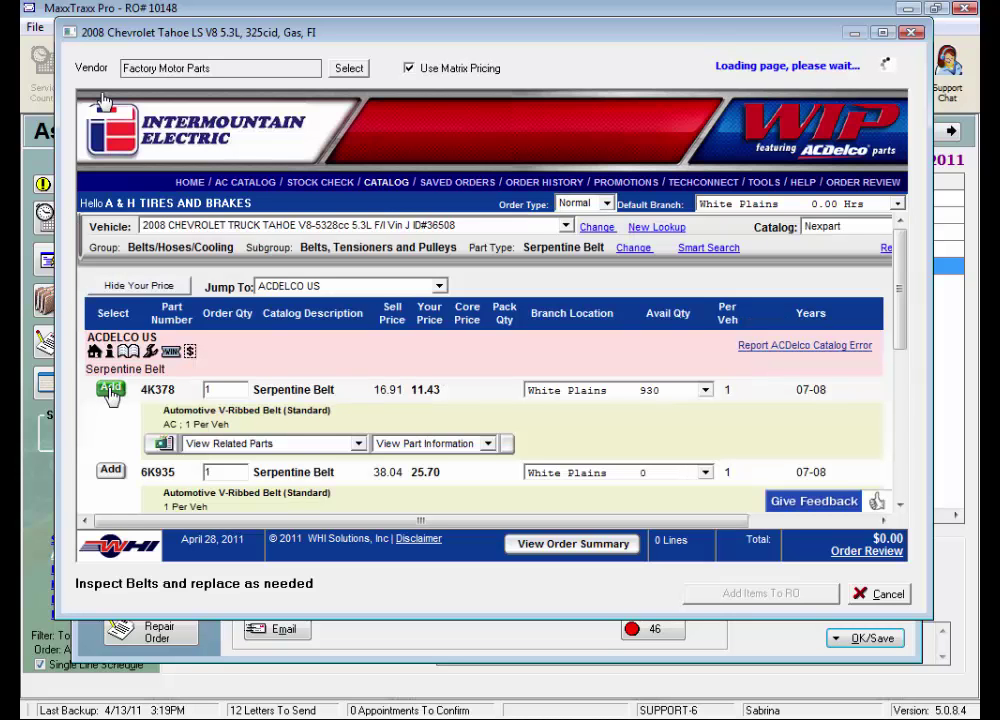
{"action": "left_click", "coordinate": [111, 390]}
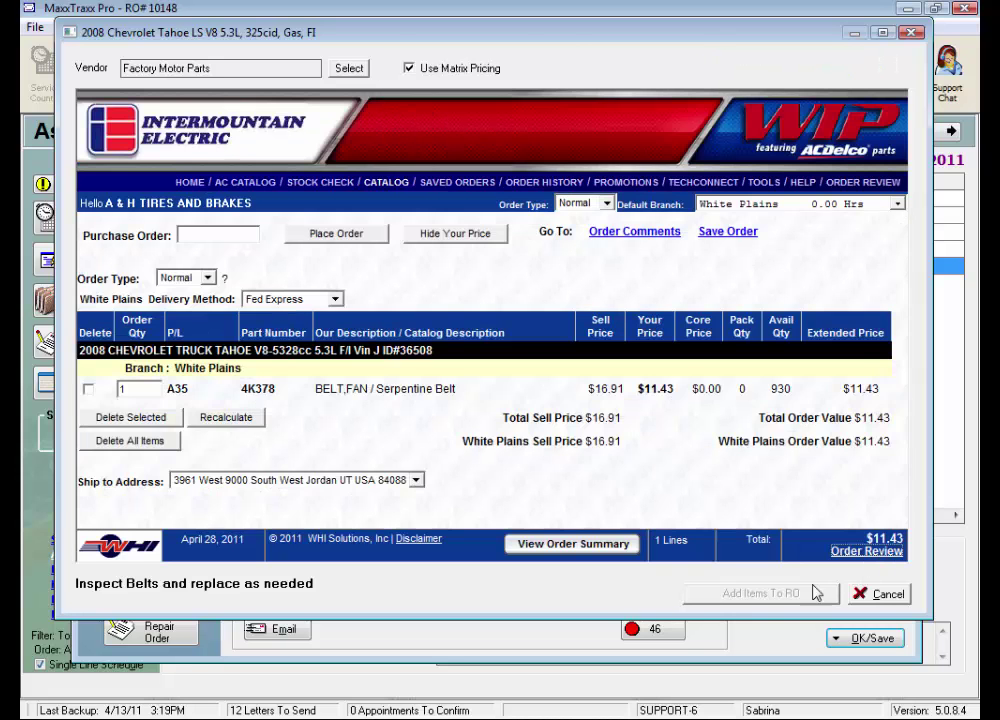
{"action": "left_click", "coordinate": [783, 594]}
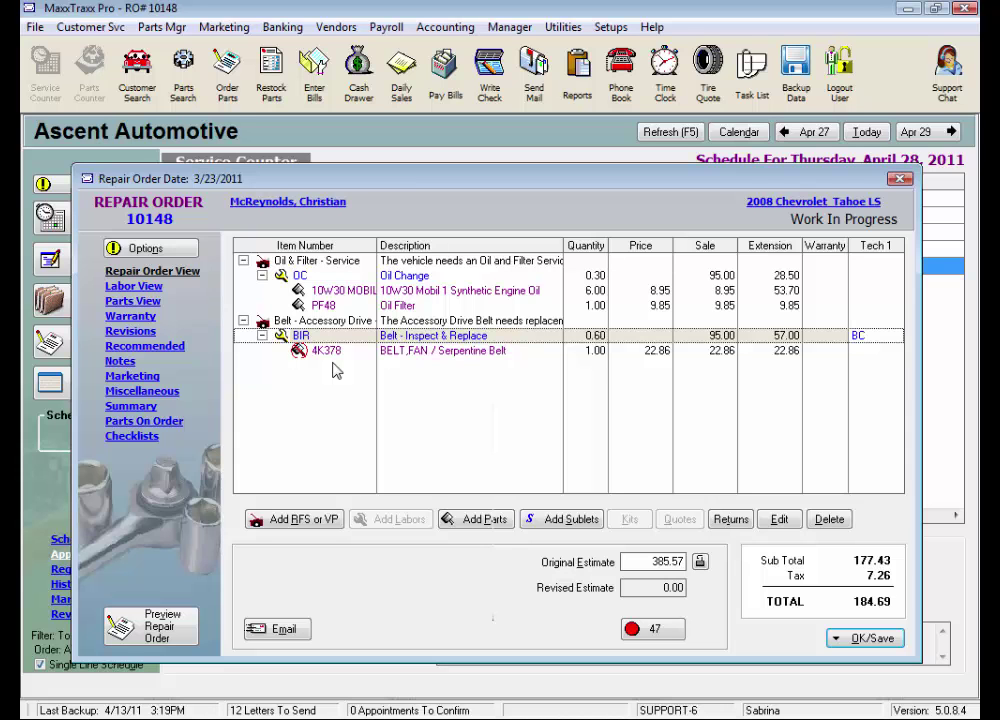
Select the 4K378 belt line and save repair order 10148 with Save Only.
{"action": "key", "text": "Down"}
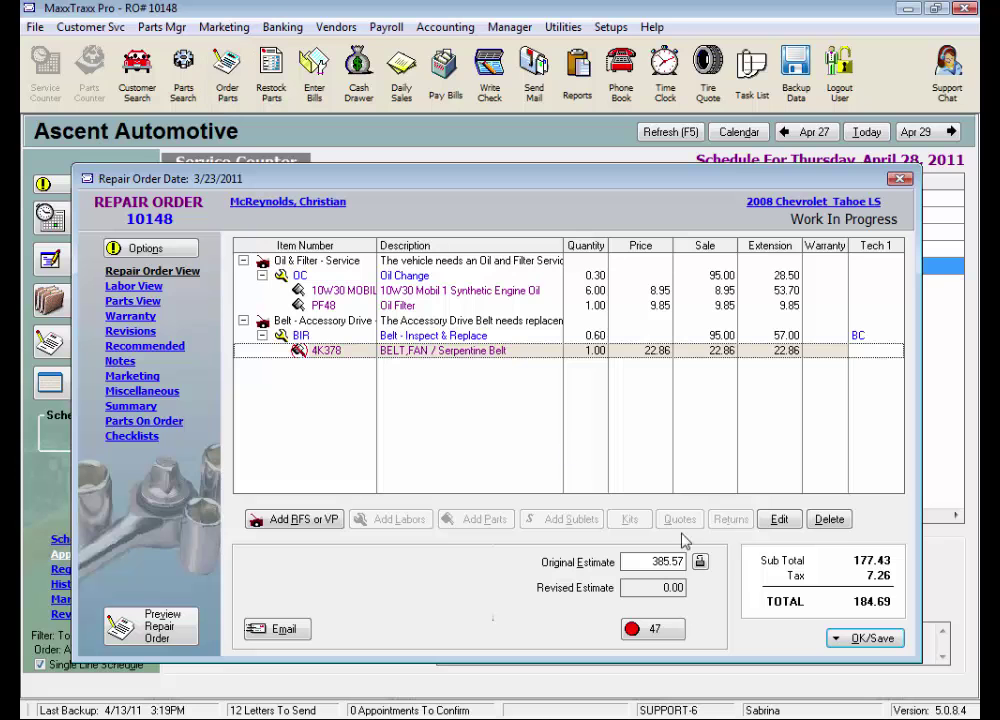
{"action": "left_click", "coordinate": [864, 645]}
{"action": "left_click", "coordinate": [702, 478]}
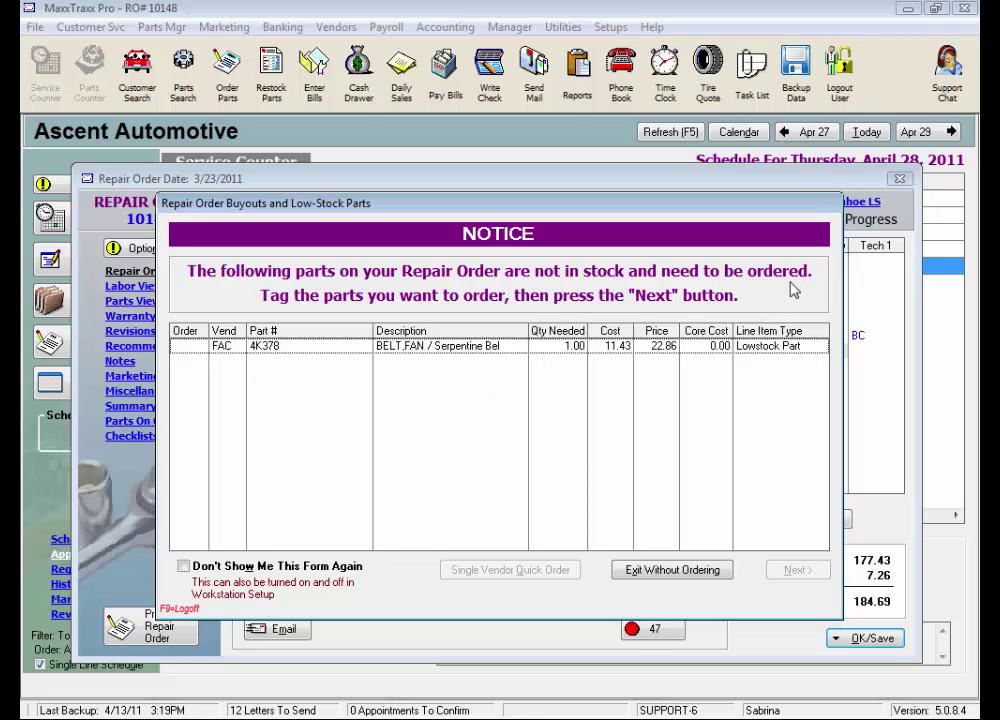
Order the 4K378 belt from FAC Factory Motor Parts, using the RO number as PO number.
{"action": "left_click", "coordinate": [186, 346]}
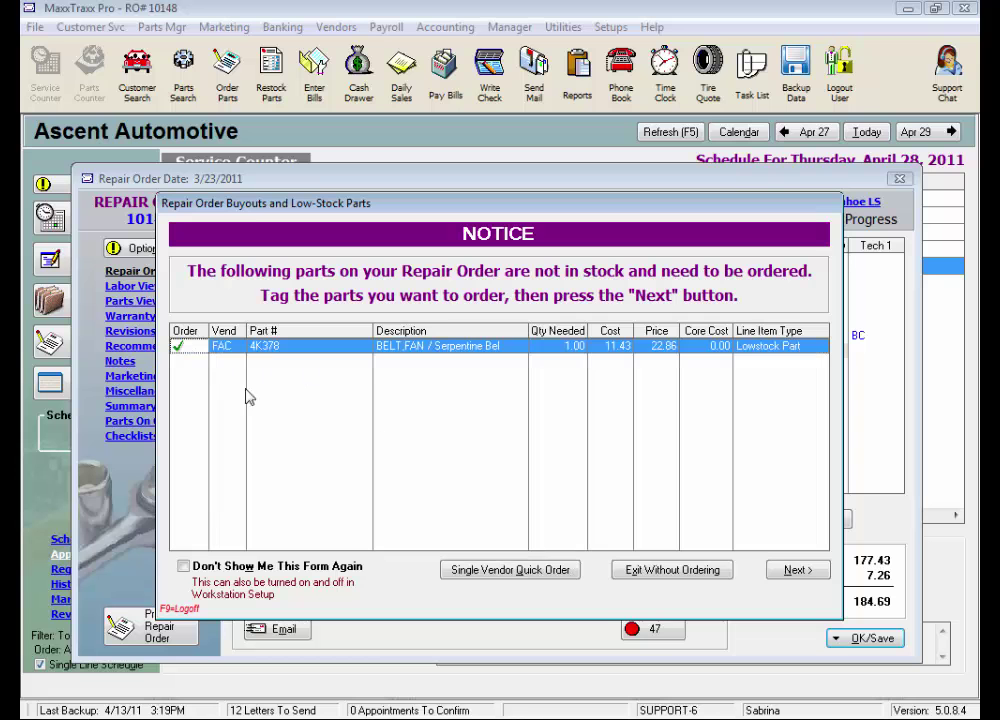
{"action": "left_click", "coordinate": [808, 576]}
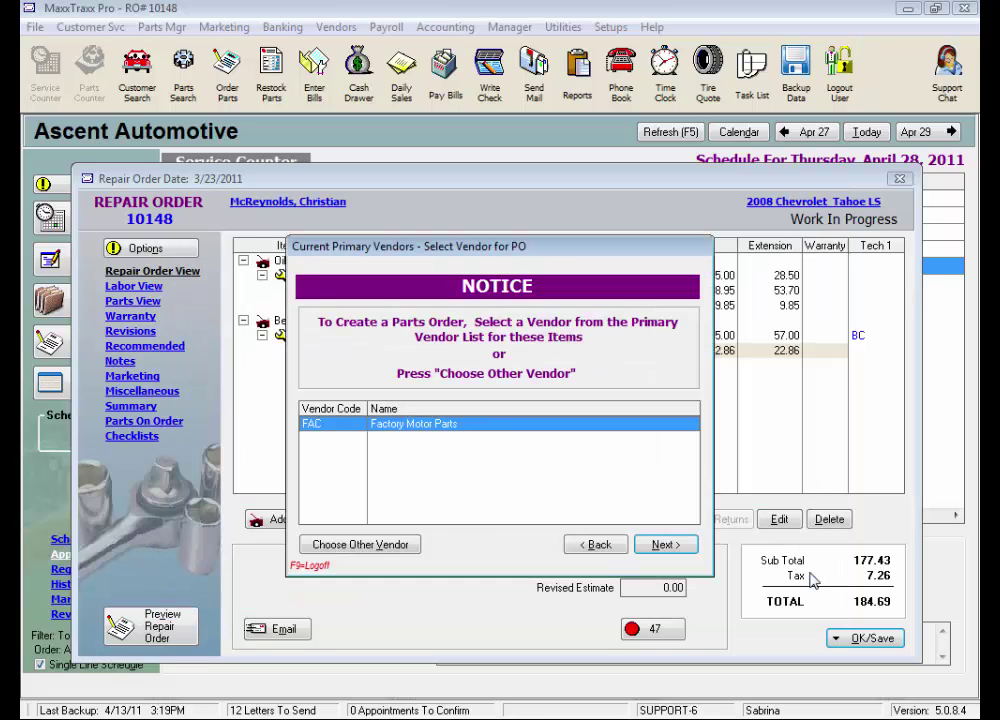
{"action": "left_click", "coordinate": [662, 545]}
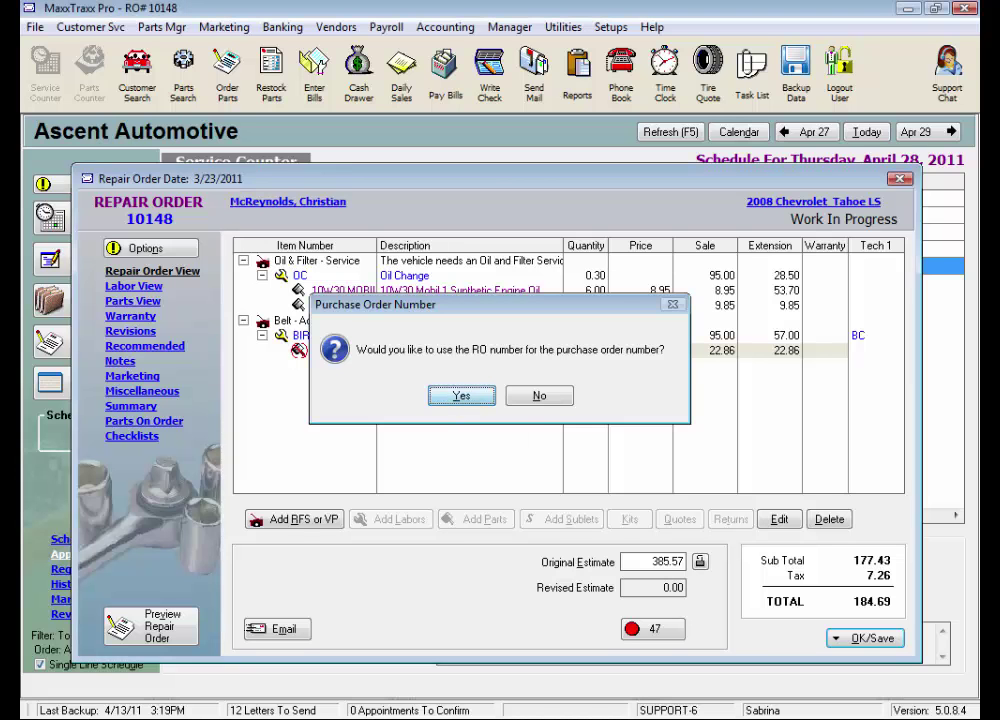
{"action": "left_click", "coordinate": [461, 397]}
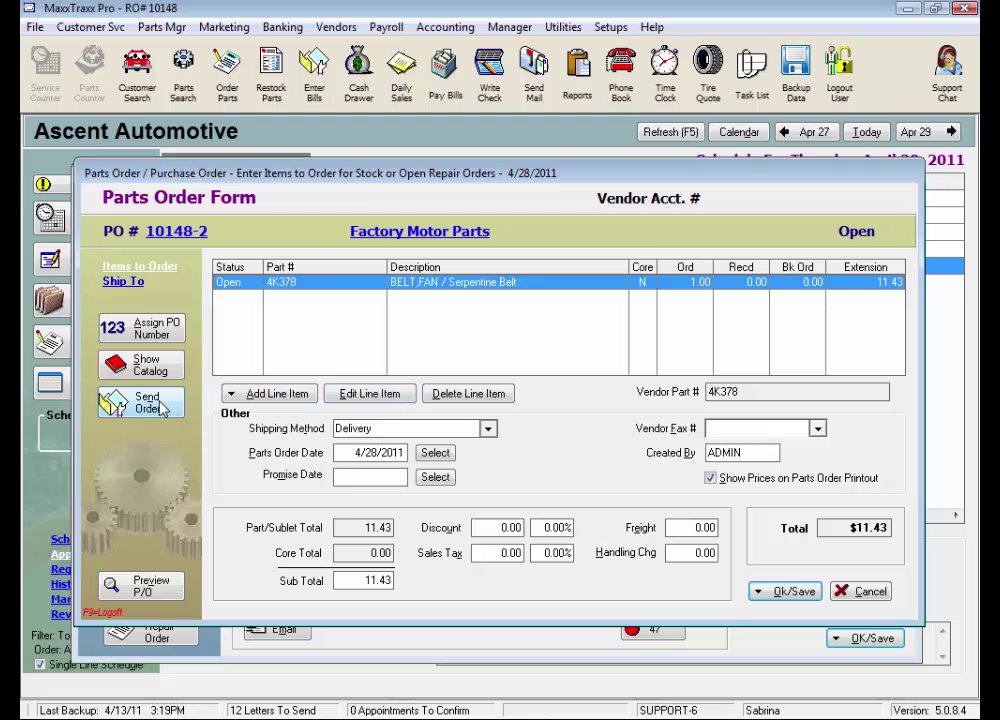
Place the Nexpart online order for fan belt 4K378 and save PO 10148-2 as open.
{"action": "left_click", "coordinate": [167, 405]}
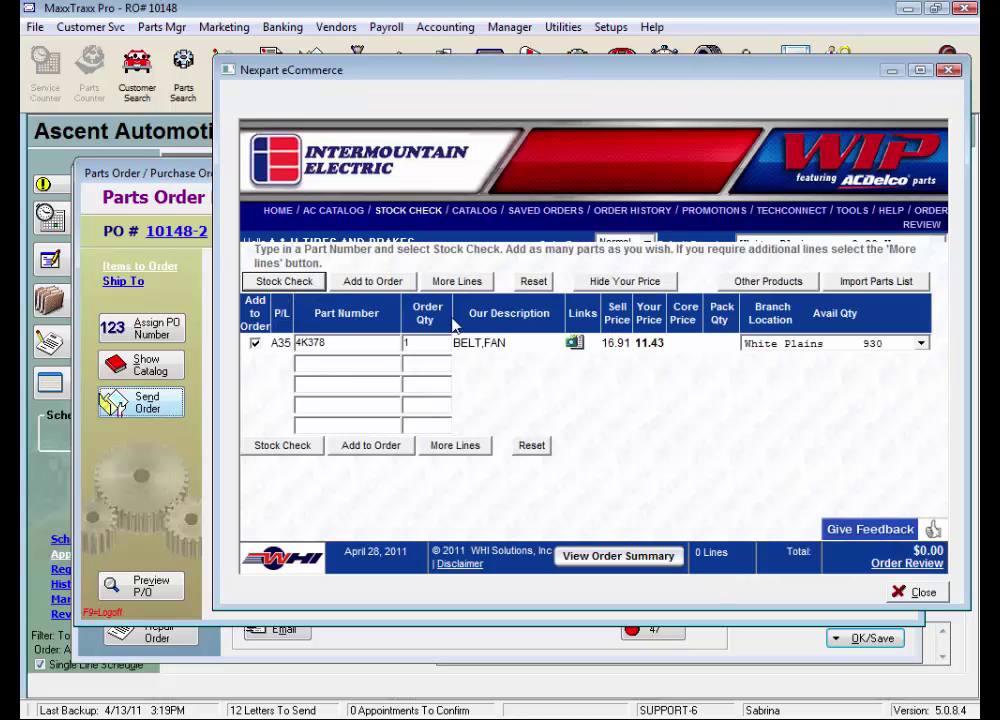
{"action": "left_click", "coordinate": [373, 281]}
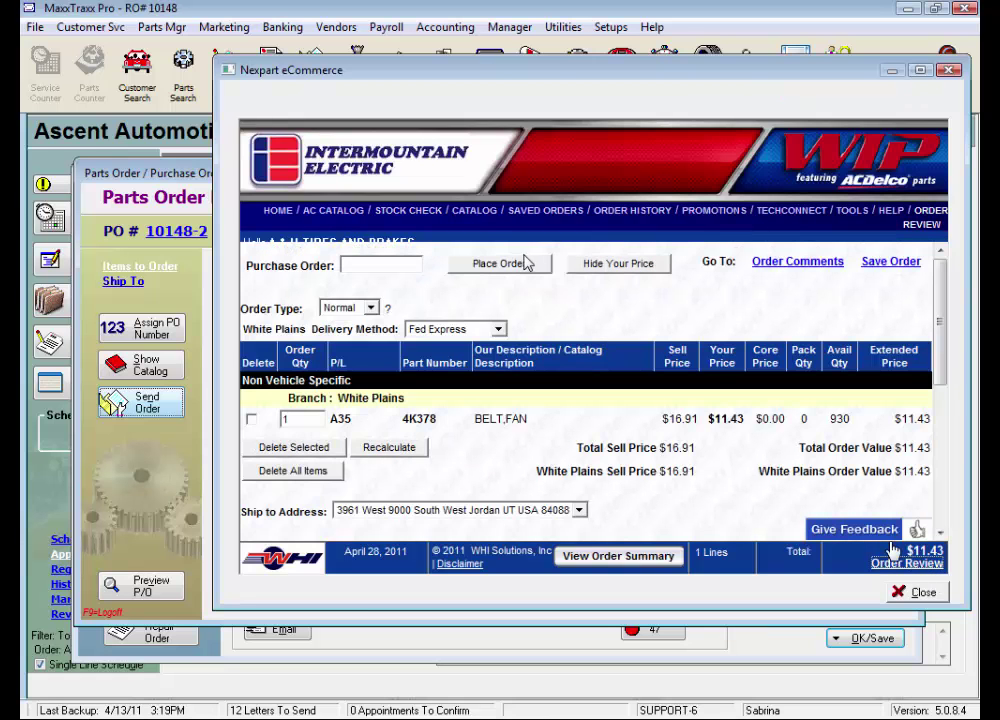
{"action": "left_click", "coordinate": [503, 263]}
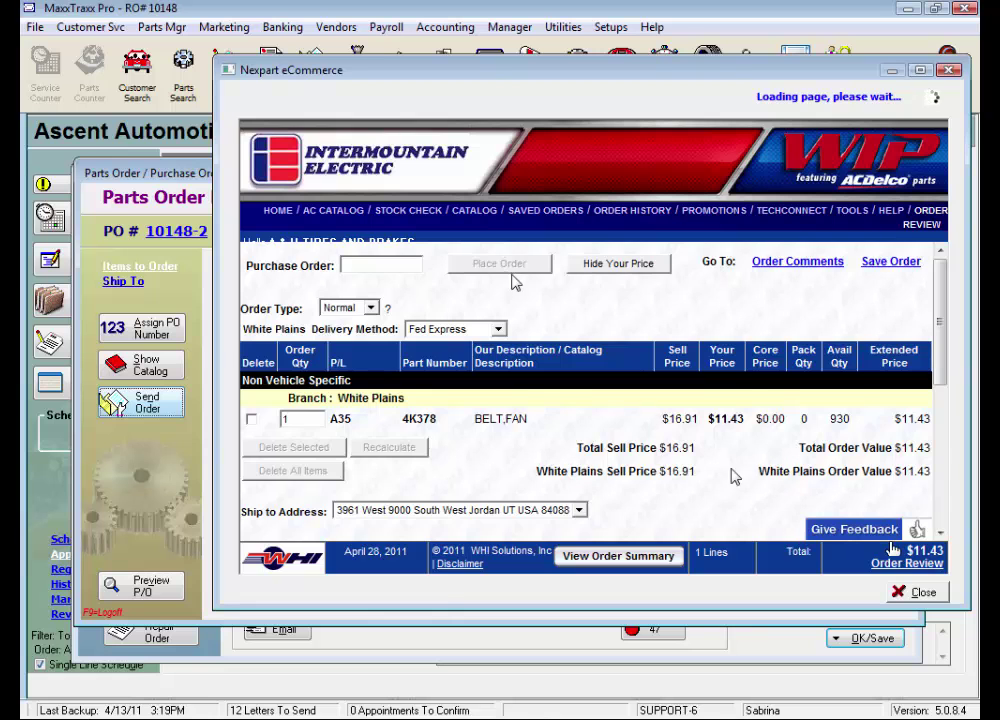
{"action": "left_click", "coordinate": [918, 593]}
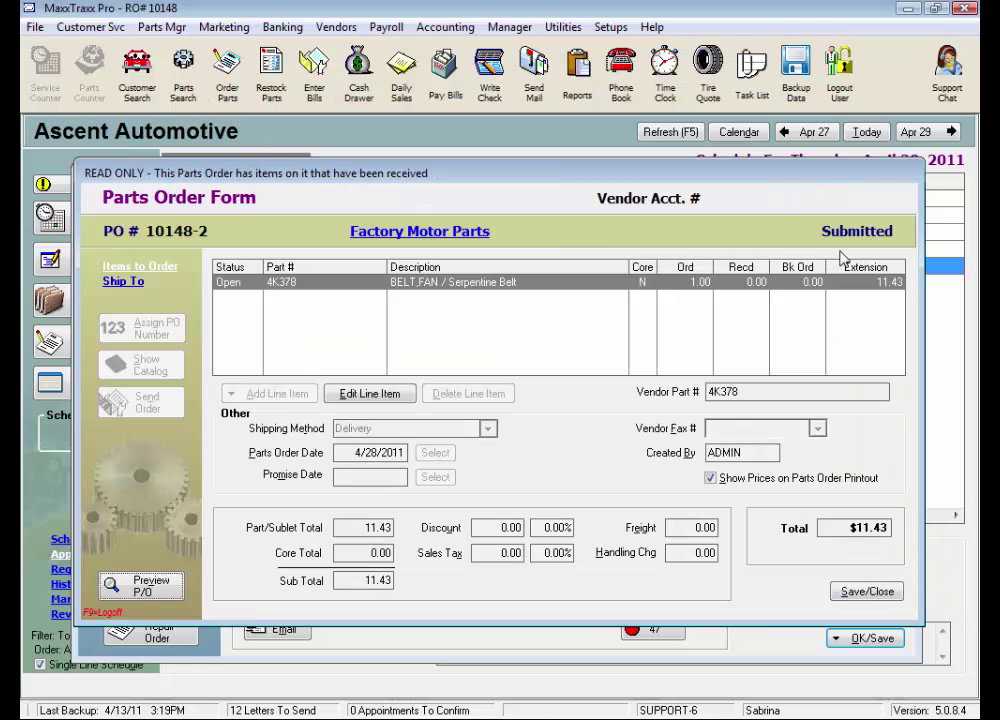
{"action": "left_click", "coordinate": [868, 591]}
{"action": "left_click", "coordinate": [686, 615]}
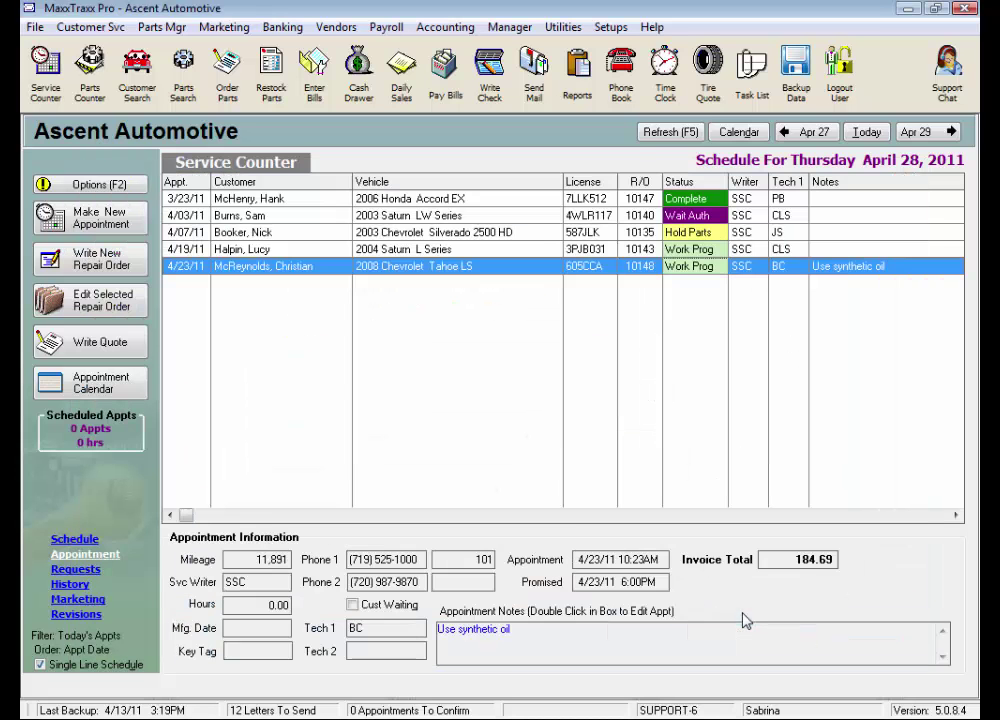
Convert the open Factory Motor Parts belt order into a received vendor invoice.
{"action": "left_click", "coordinate": [236, 112]}
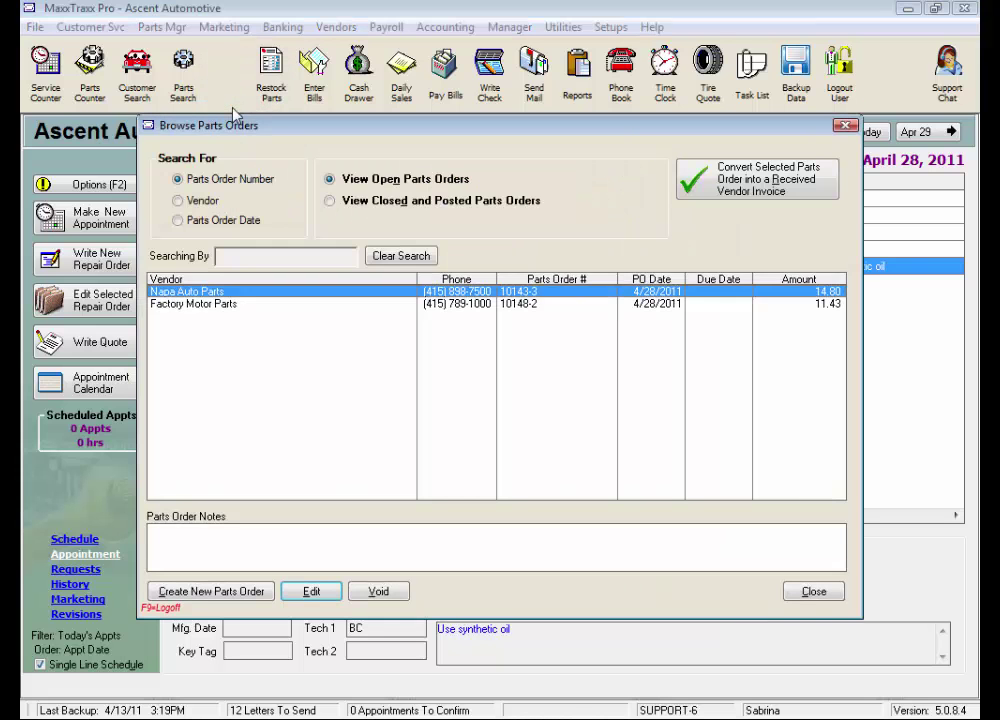
{"action": "left_click", "coordinate": [193, 304]}
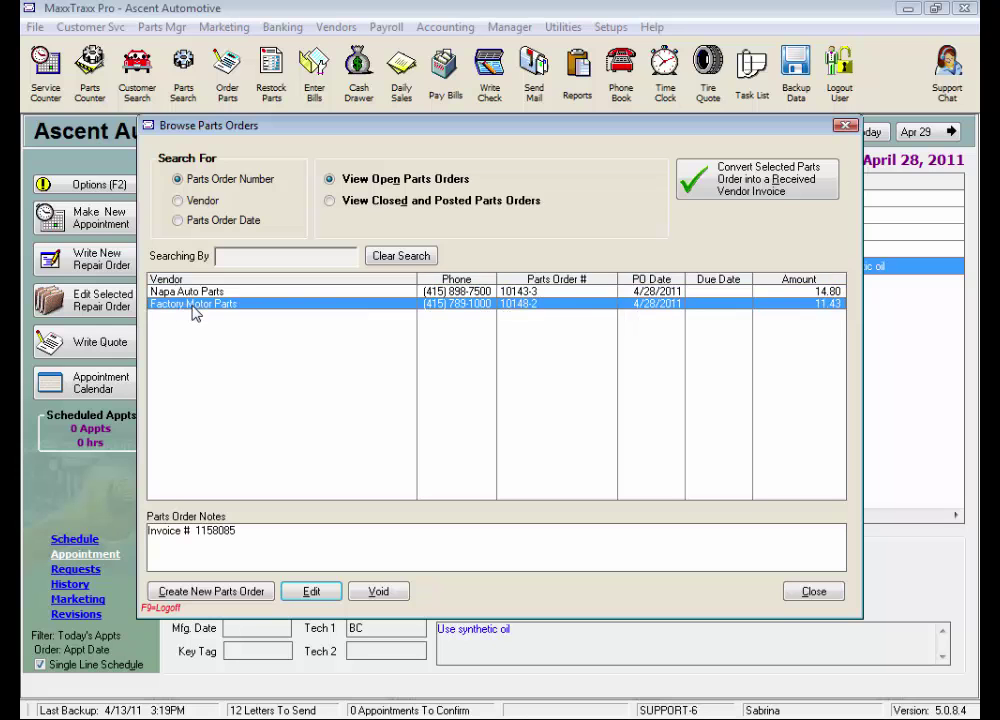
{"action": "left_click", "coordinate": [797, 196]}
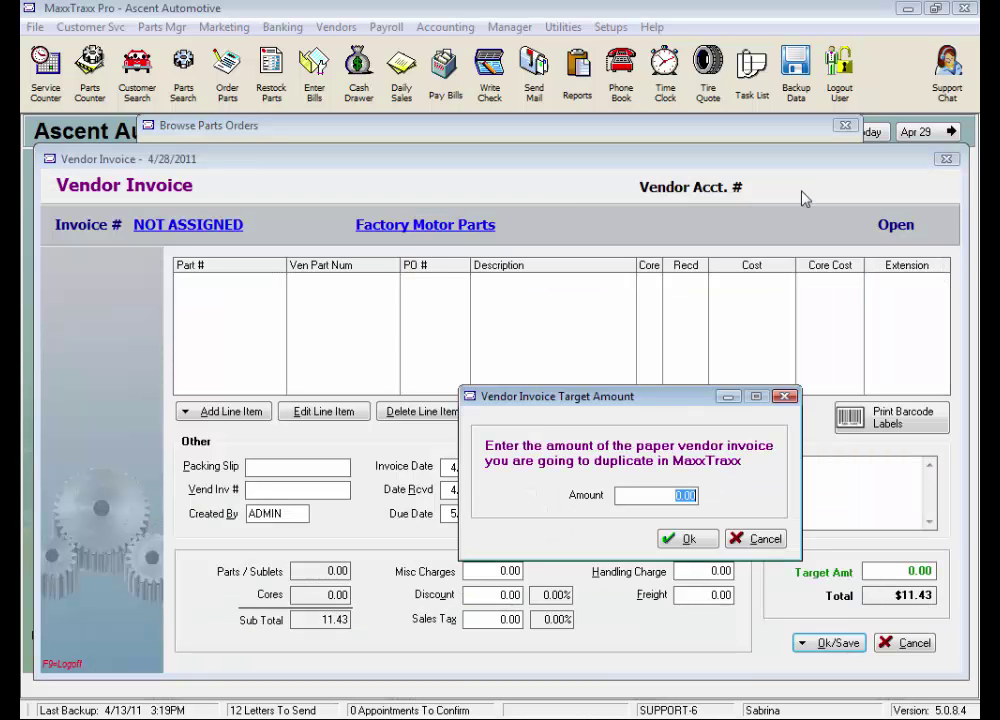
Set the 11.43 target, then post the invoice to inventory with its vendor invoice number.
{"action": "type", "text": "11.43"}
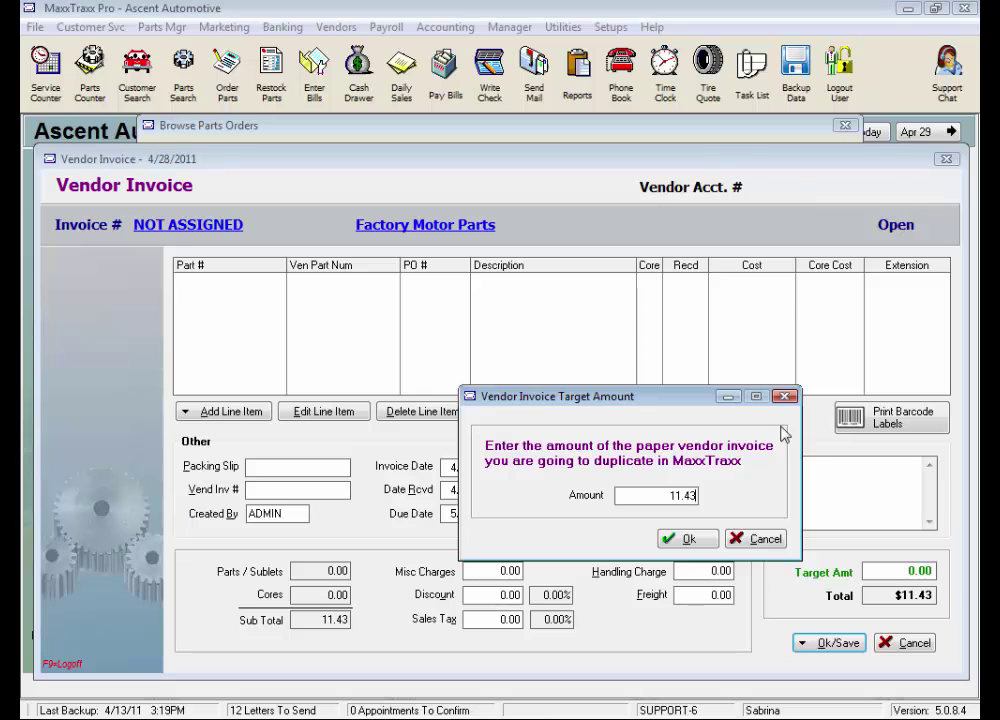
{"action": "left_click", "coordinate": [690, 538]}
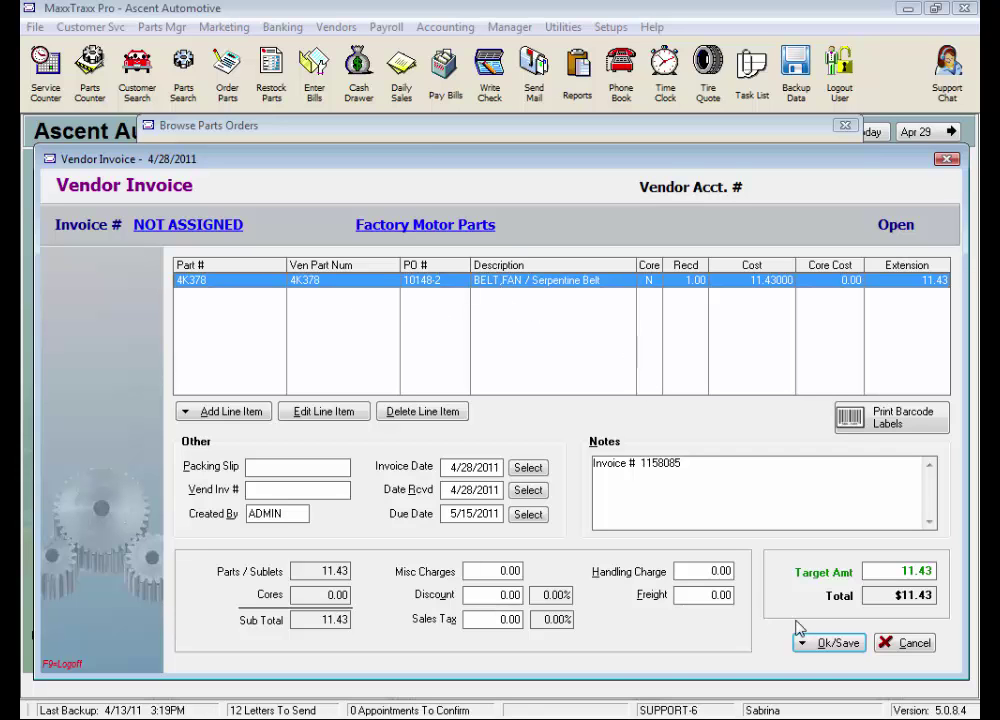
{"action": "left_click", "coordinate": [836, 644]}
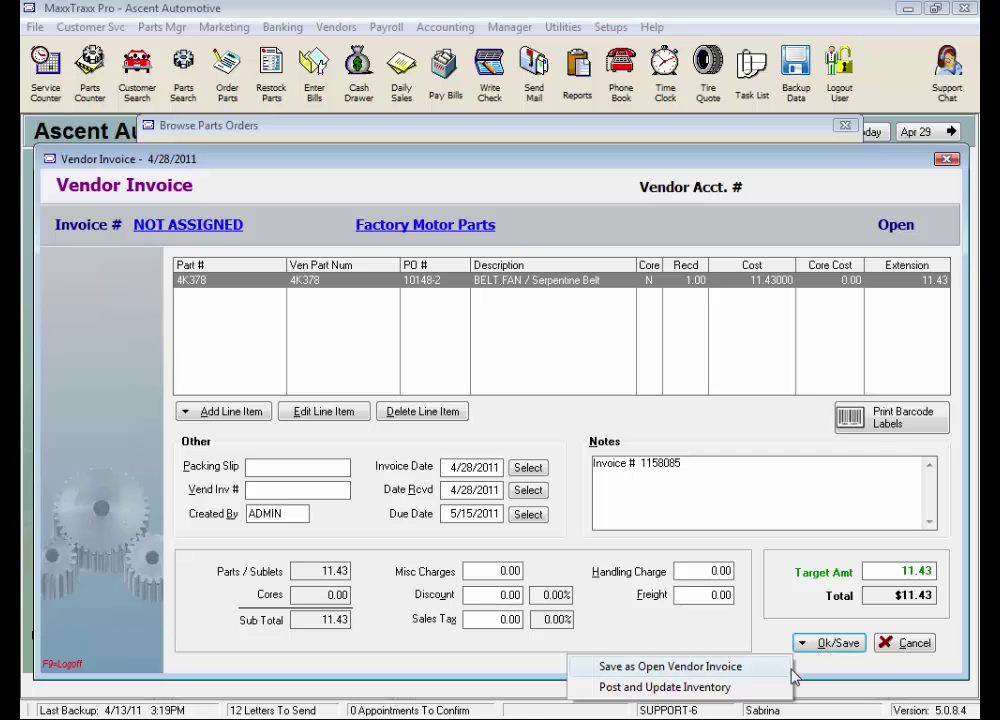
{"action": "left_click", "coordinate": [752, 697]}
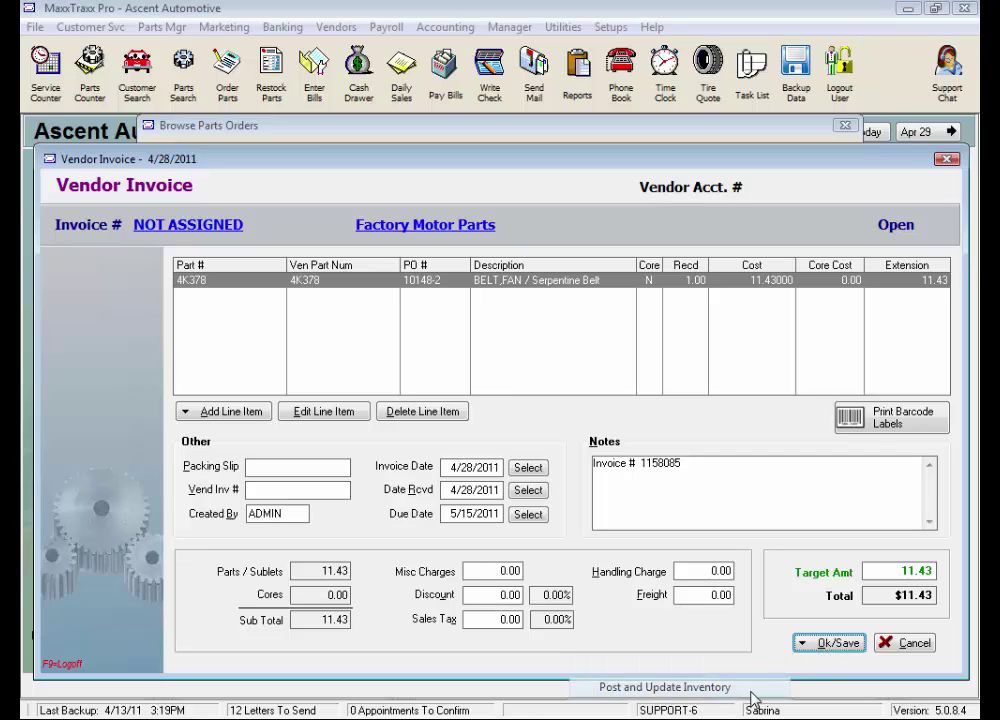
{"action": "type", "text": "123456"}
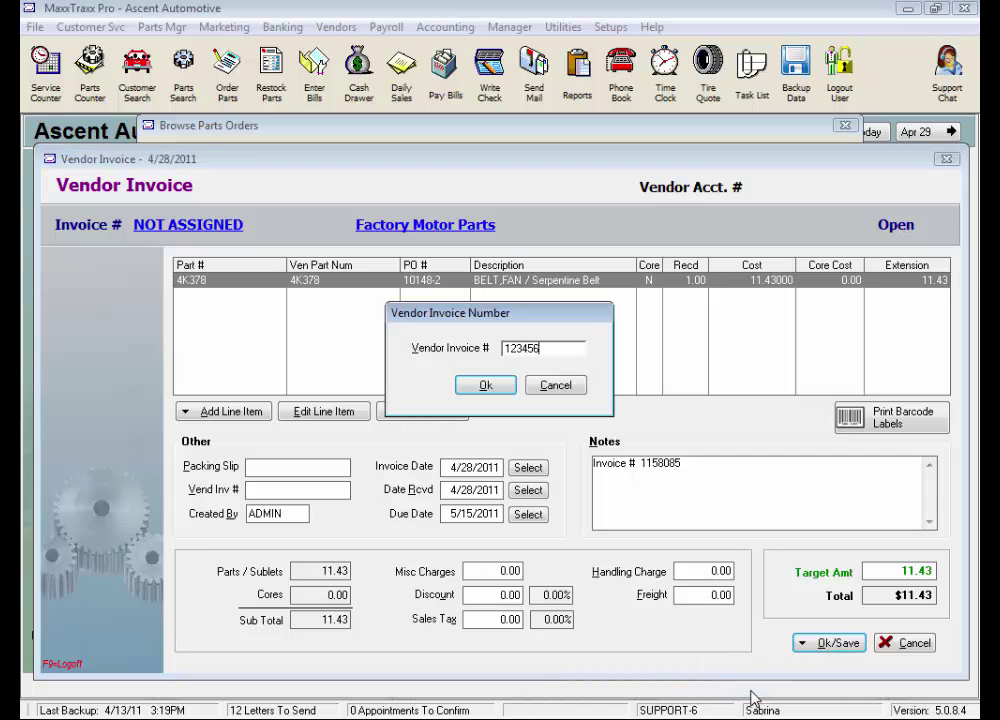
{"action": "key", "text": "Return"}
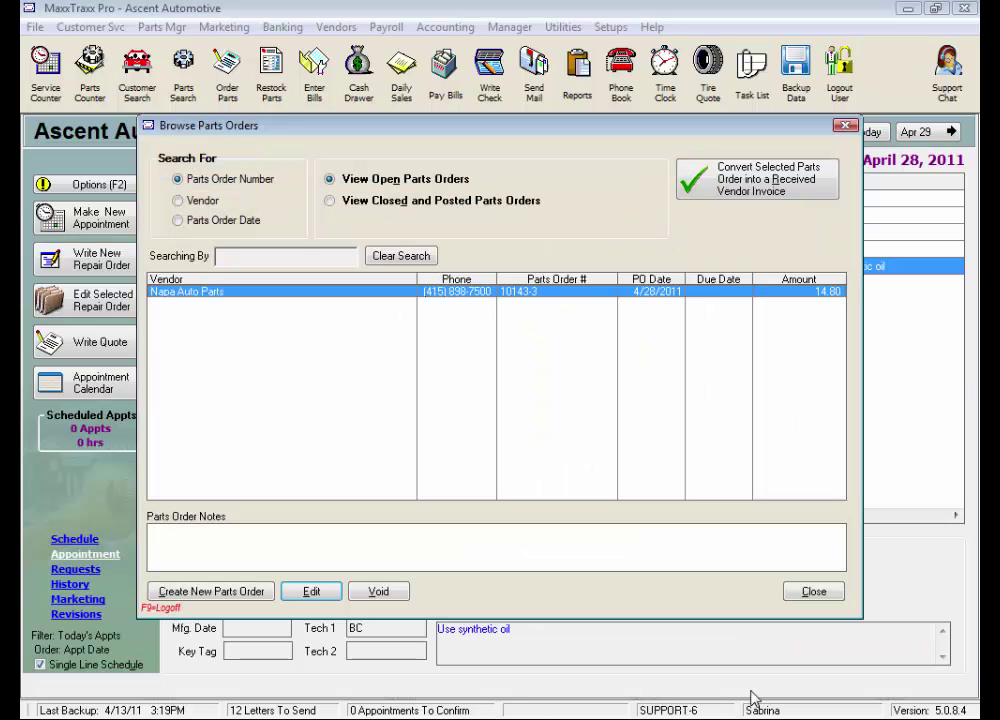
Reopen the open parts orders and bring up the Napa Auto Parts fuel filter order.
{"action": "left_click", "coordinate": [826, 594]}
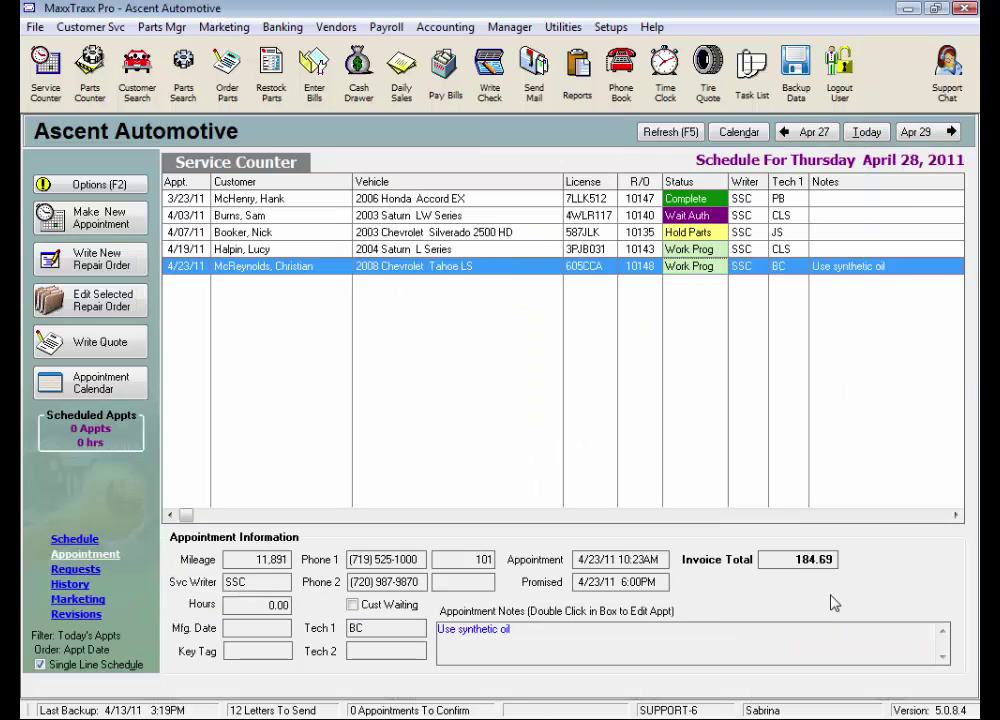
{"action": "left_click", "coordinate": [227, 72]}
{"action": "double_click", "coordinate": [348, 294]}
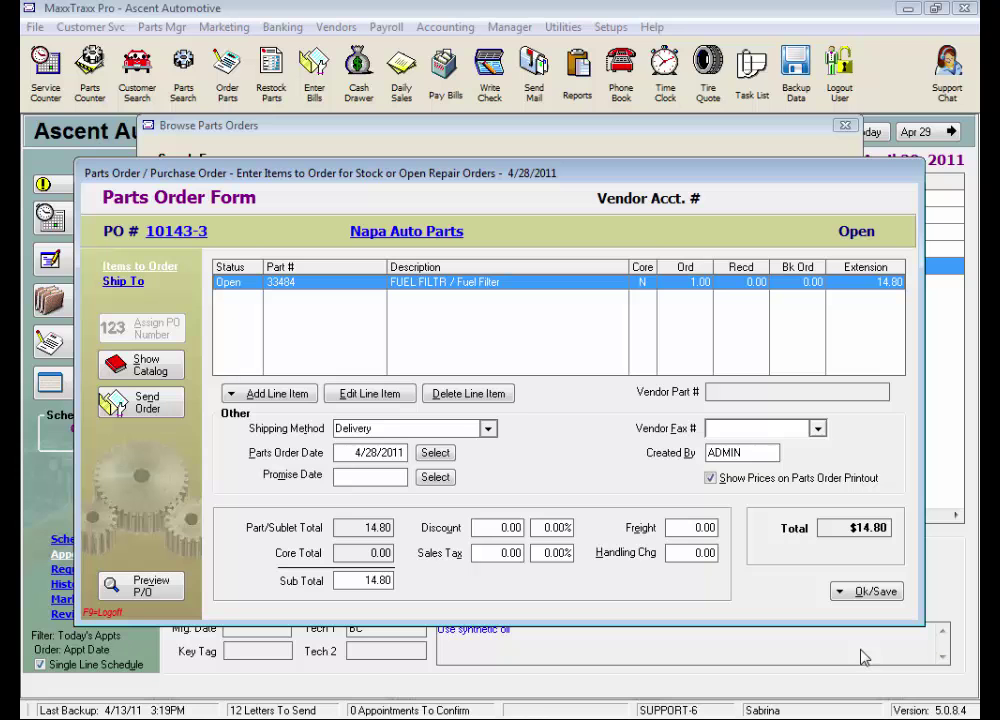
{"action": "left_click", "coordinate": [868, 592]}
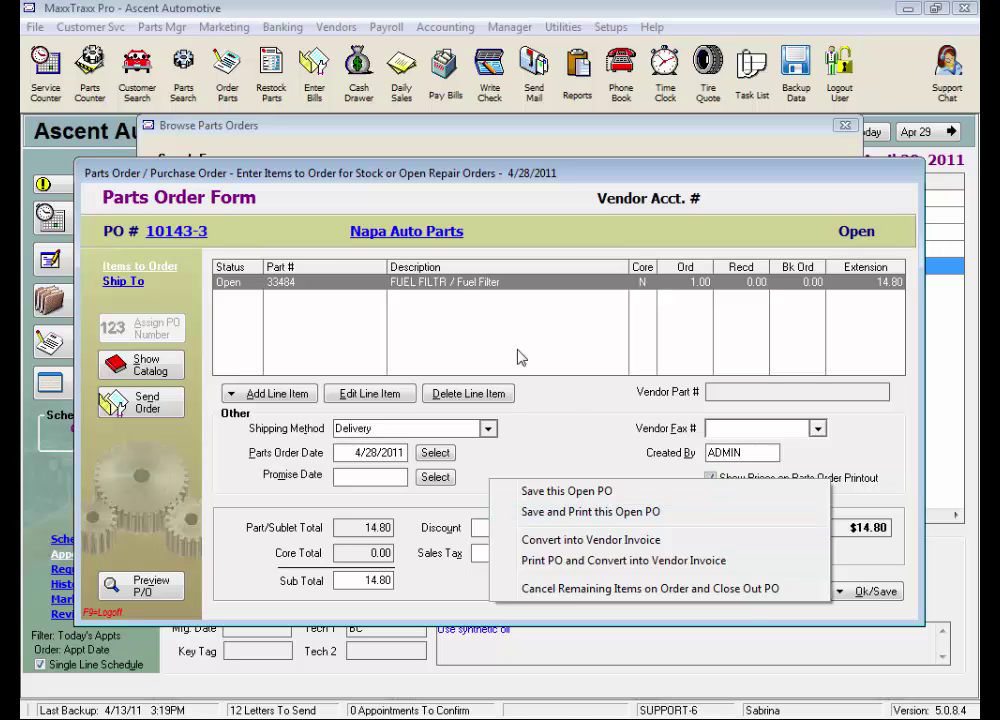
Check which repair order the fuel filter line is reserved for, discarding any changes.
{"action": "left_click", "coordinate": [464, 290]}
{"action": "double_click", "coordinate": [464, 286]}
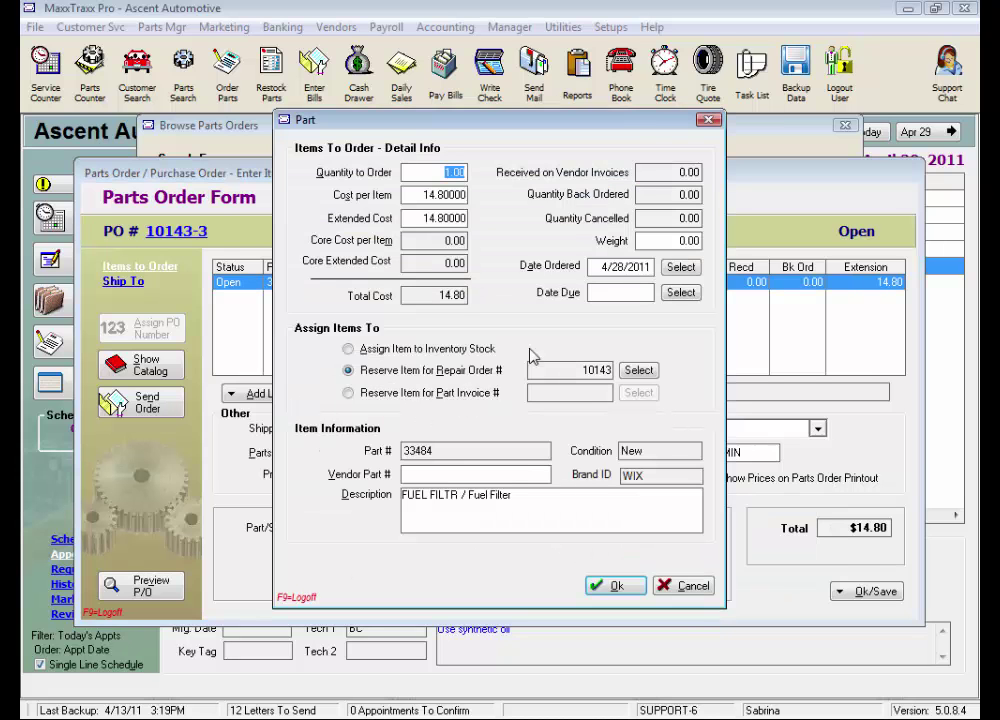
{"action": "left_click", "coordinate": [590, 370]}
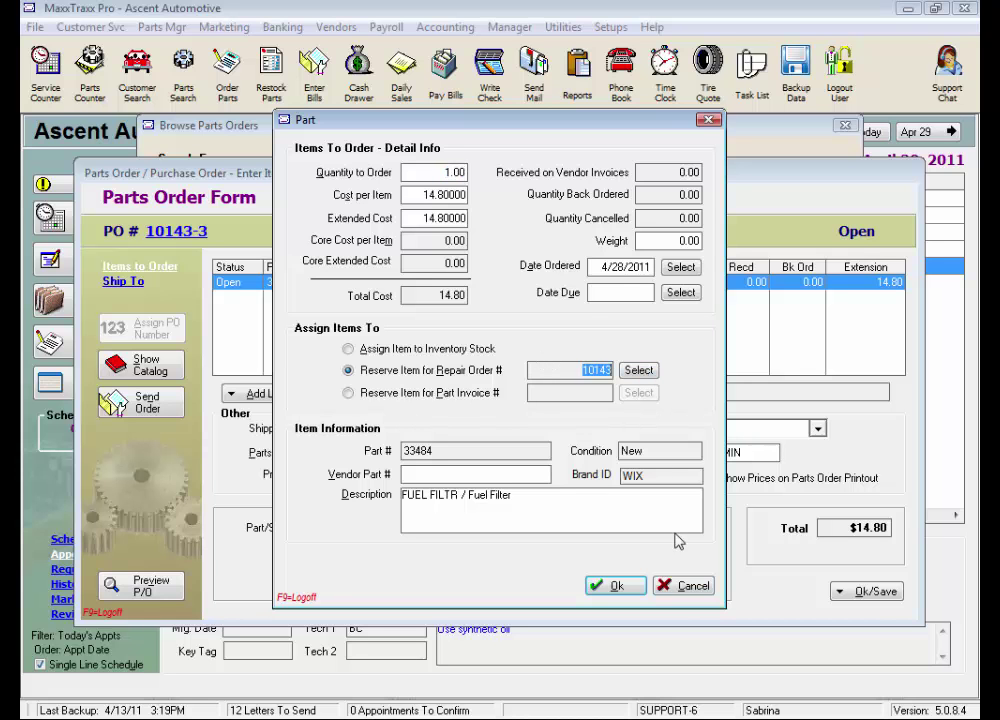
{"action": "left_click", "coordinate": [672, 586]}
{"action": "left_click", "coordinate": [498, 395]}
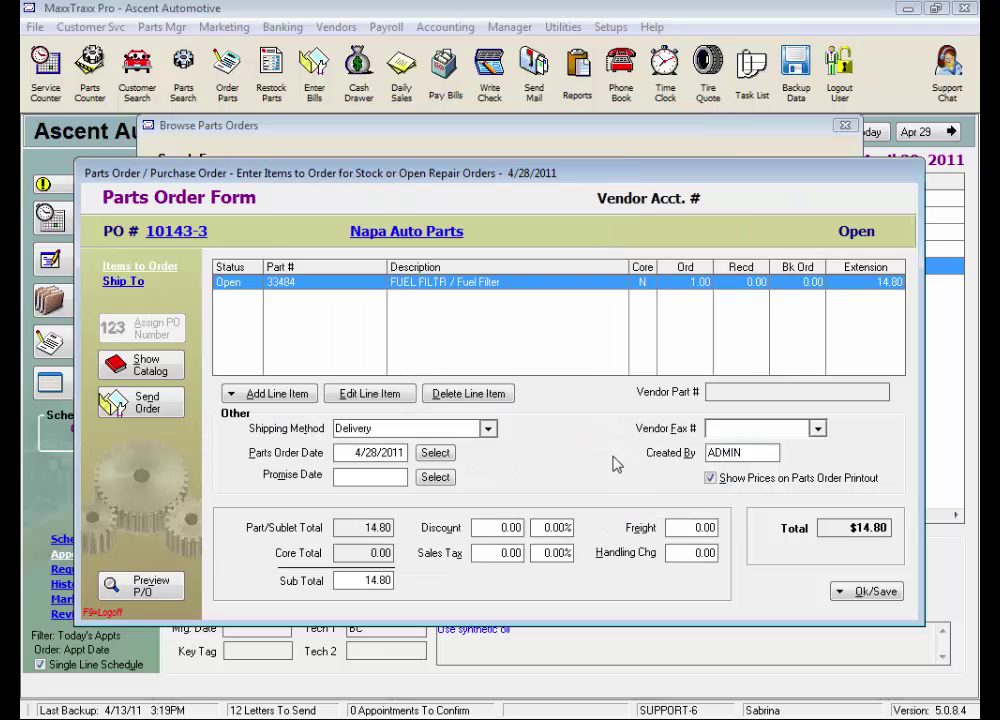
Save the Napa order as still open and close the parts orders list.
{"action": "key", "text": "alt+k"}
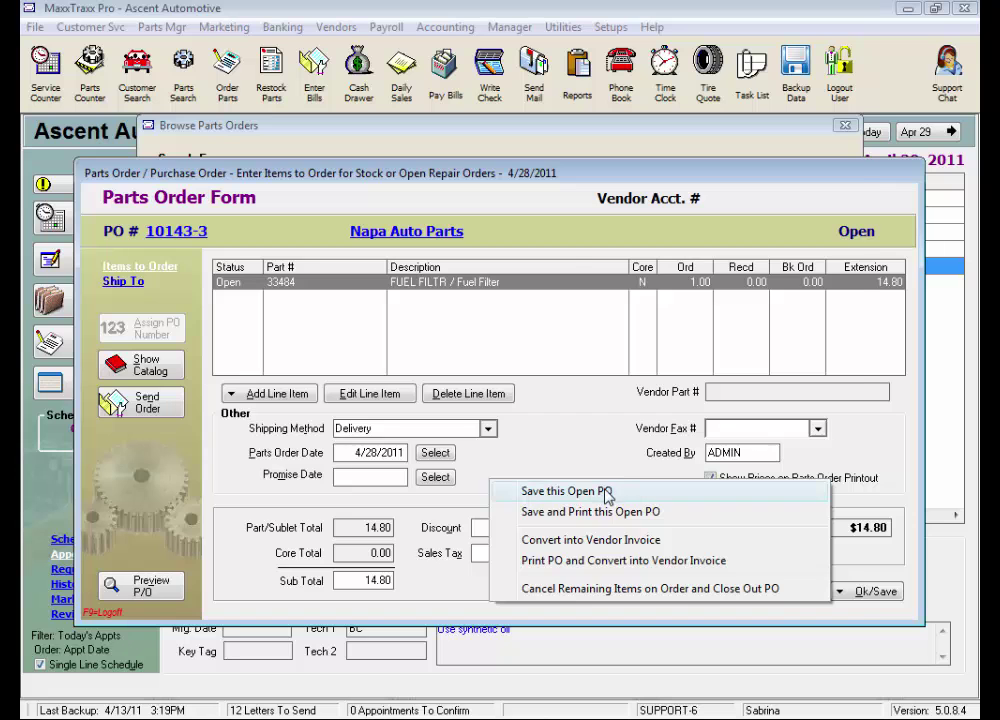
{"action": "left_click", "coordinate": [607, 493]}
{"action": "left_click", "coordinate": [810, 594]}
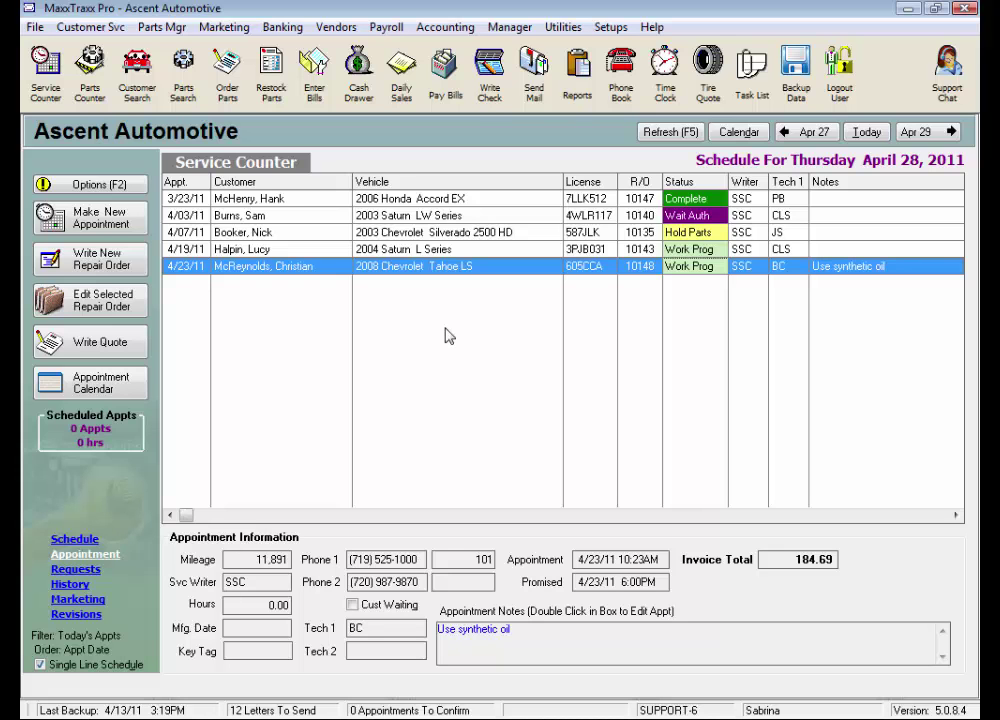
{"action": "double_click", "coordinate": [828, 559]}
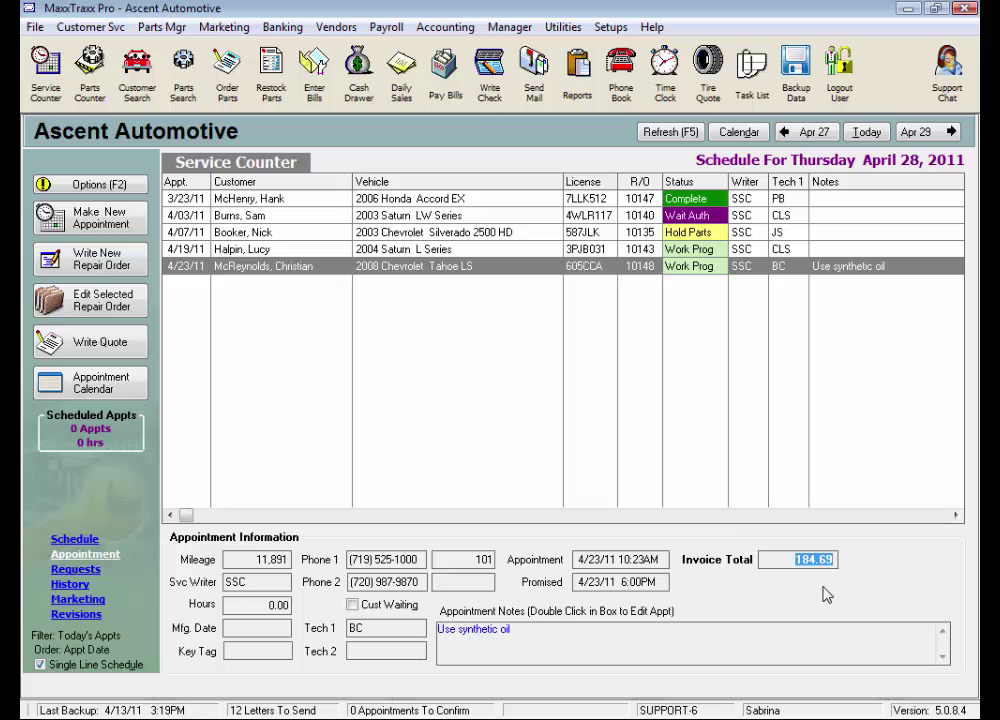
{"action": "left_click", "coordinate": [504, 378]}
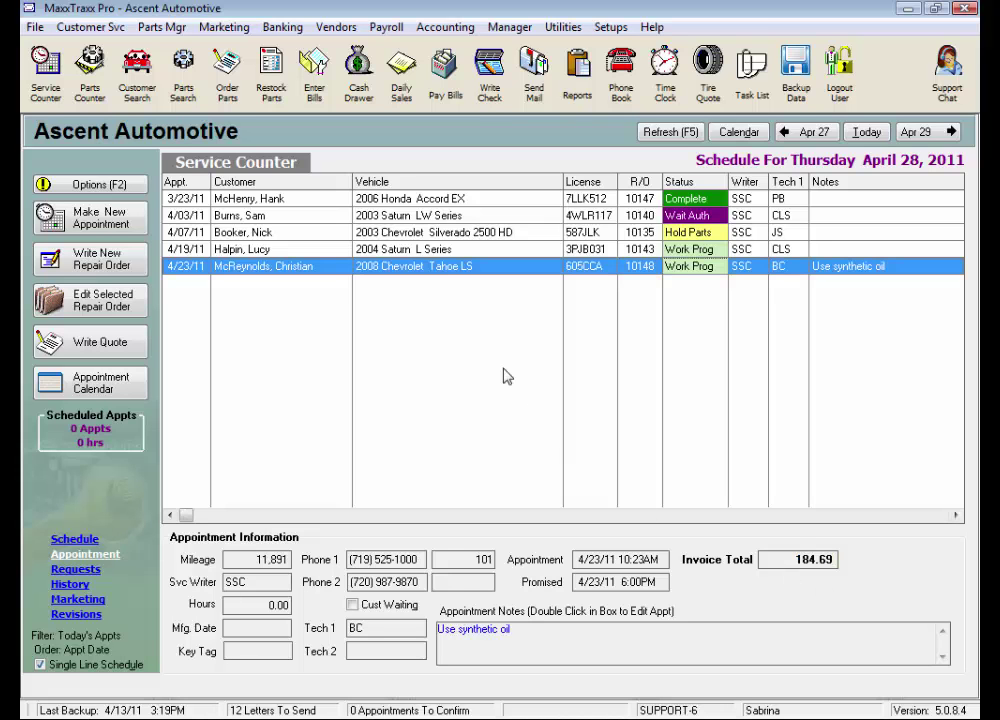
Open the 2008 Chevrolet Tahoe repair order and add a 'Door Hand' placeholder part to the Belt - Inspect & Replace job.
{"action": "double_click", "coordinate": [437, 267]}
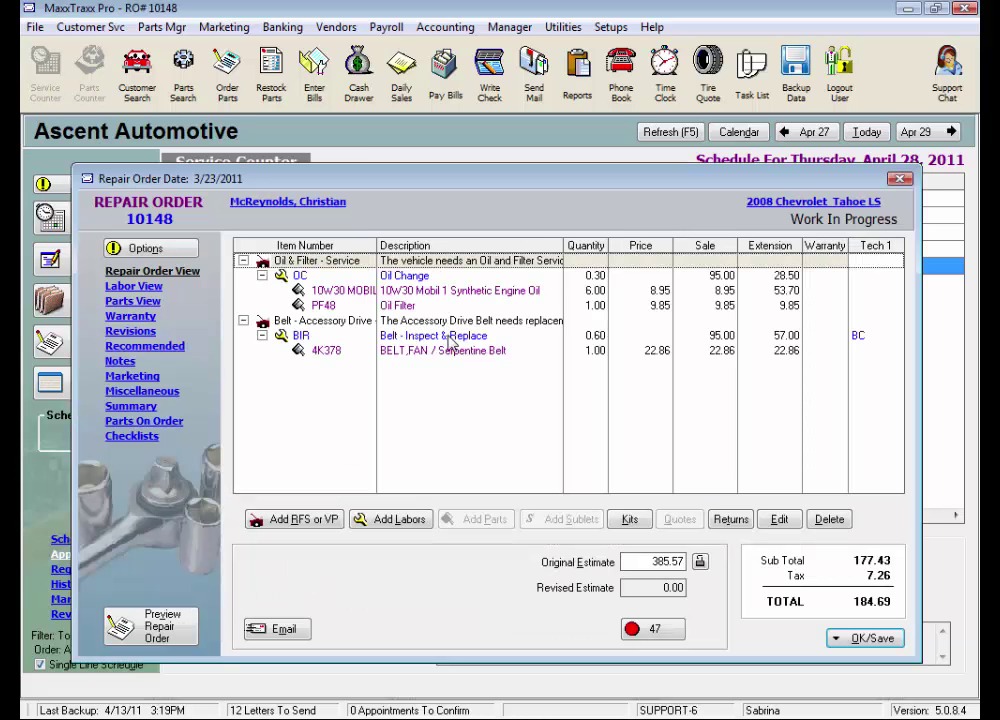
{"action": "left_click", "coordinate": [476, 336]}
{"action": "left_click", "coordinate": [486, 519]}
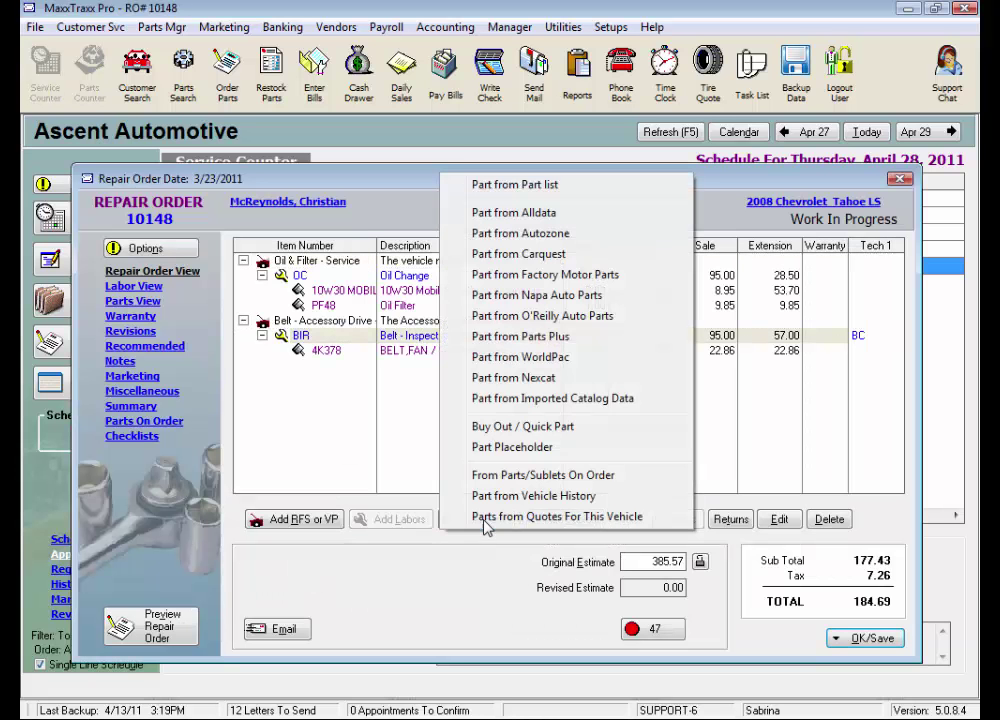
{"action": "left_click", "coordinate": [521, 449]}
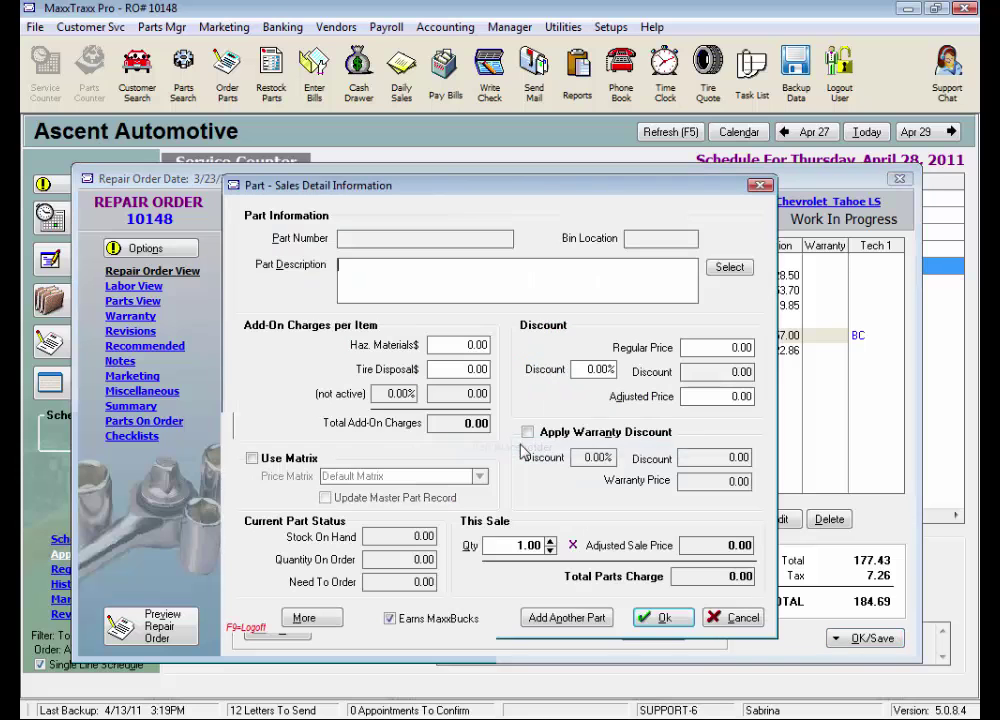
{"action": "type", "text": "Door"}
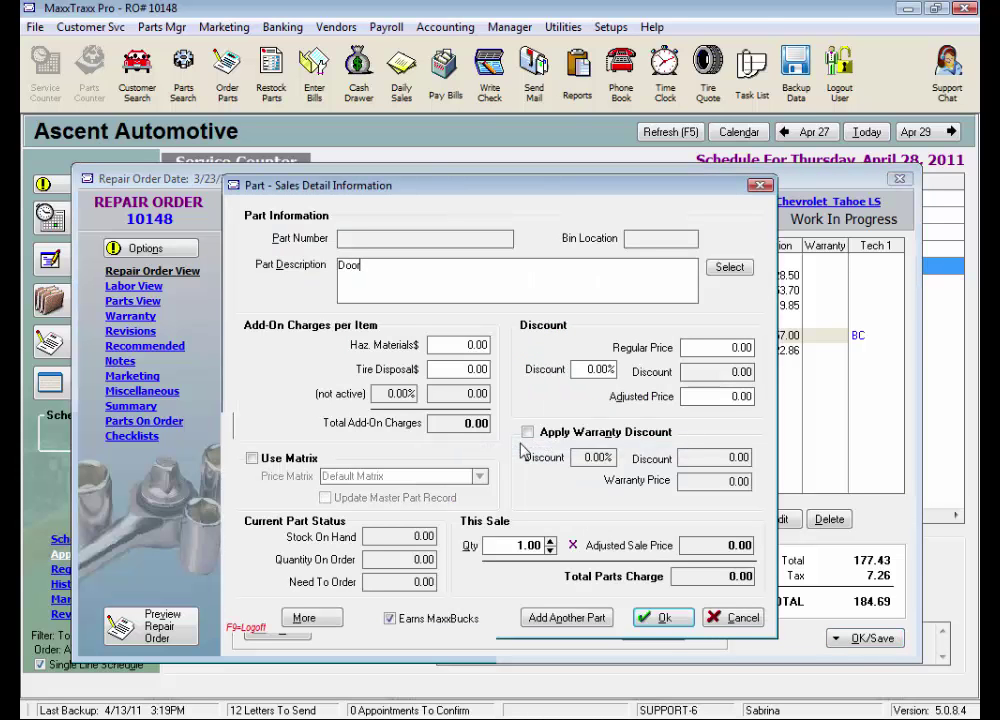
{"action": "type", "text": " Handle"}
Give the placeholder an 85.00 cost, try the Jobber Pricing matrix, then set the regular price to 200.
{"action": "left_click", "coordinate": [314, 619]}
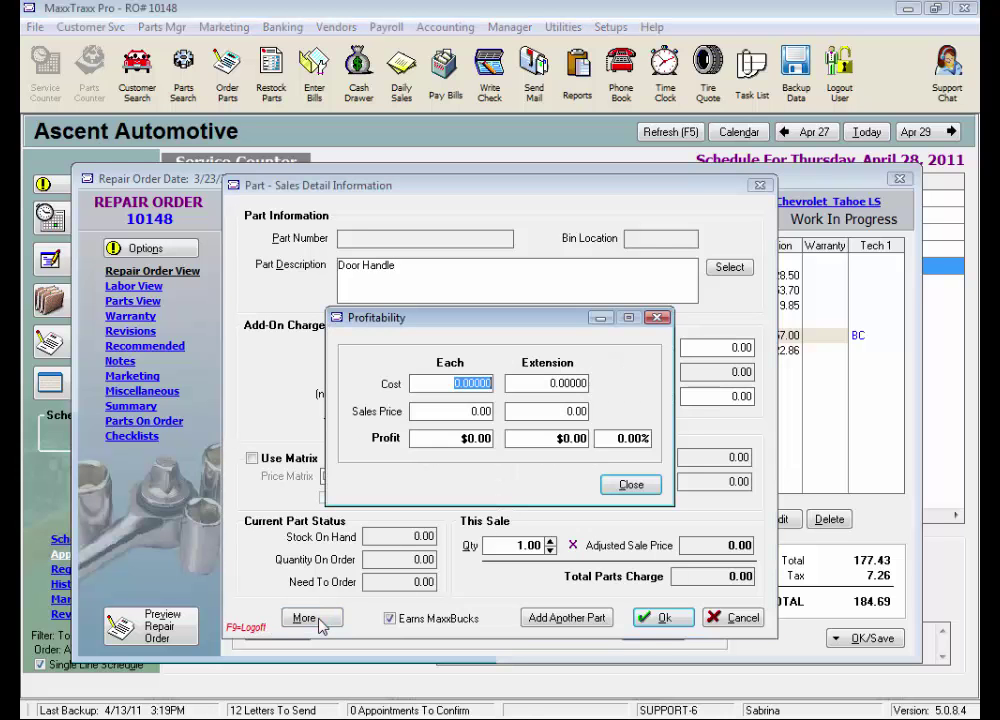
{"action": "type", "text": "85.00"}
{"action": "left_click", "coordinate": [630, 484]}
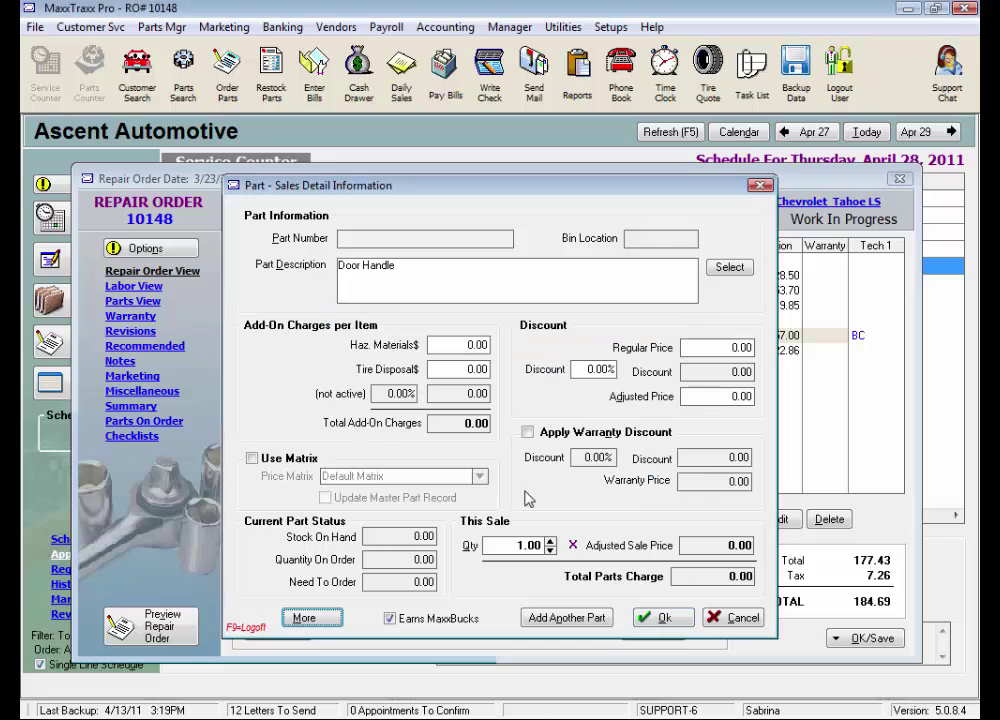
{"action": "left_click", "coordinate": [252, 459]}
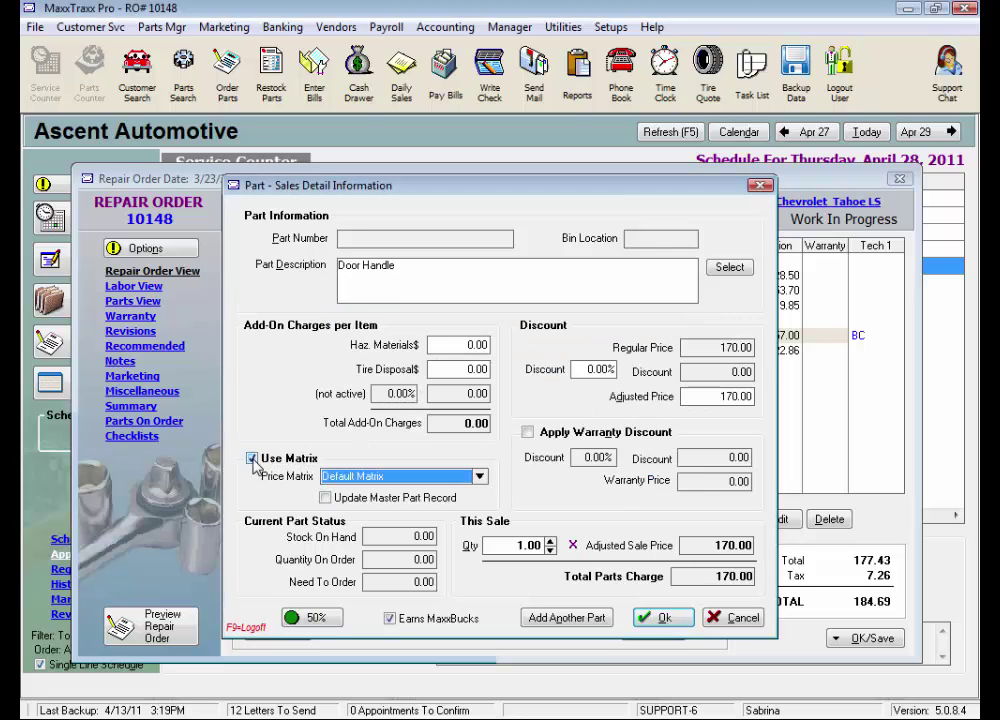
{"action": "left_click", "coordinate": [480, 476]}
{"action": "left_click", "coordinate": [388, 530]}
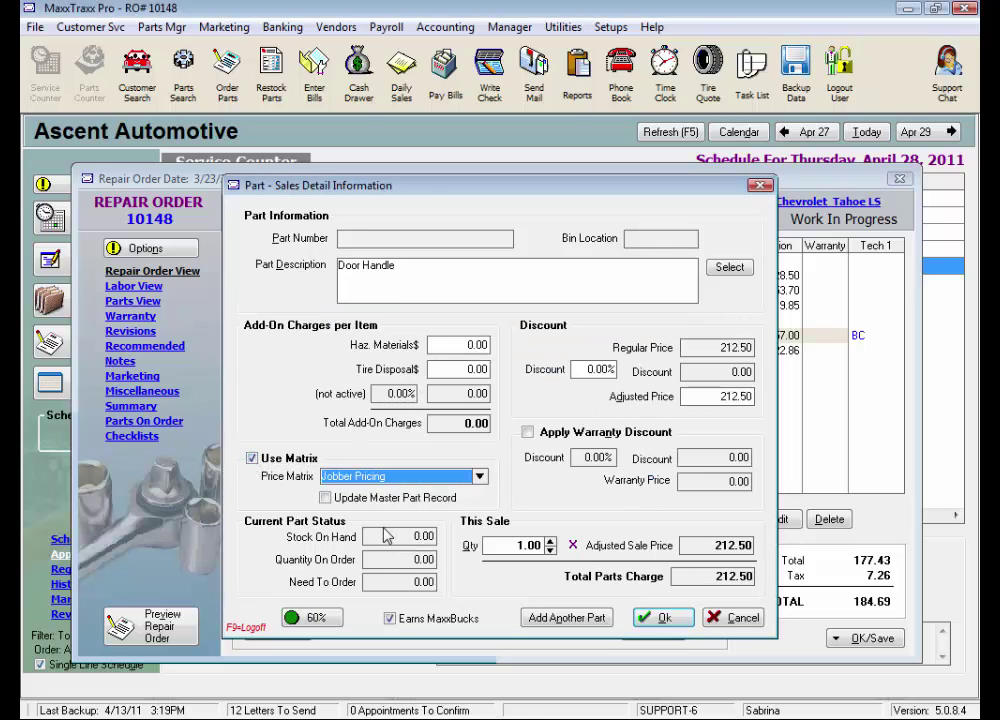
{"action": "left_click_drag", "start_coordinate": [702, 340], "coordinate": [772, 346]}
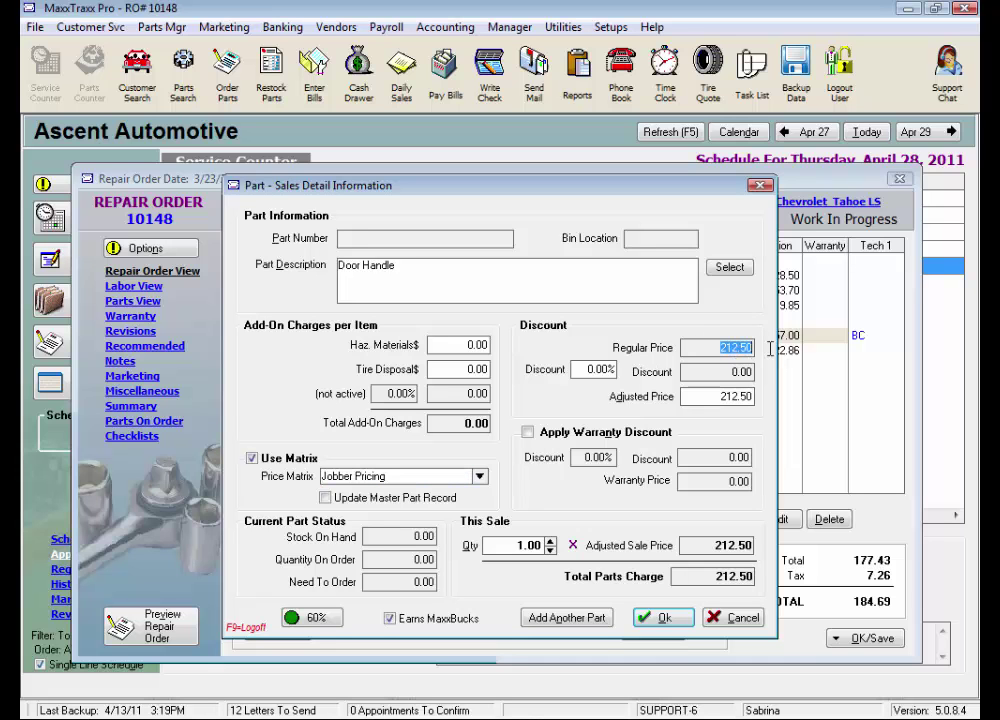
{"action": "left_click", "coordinate": [253, 462]}
{"action": "left_click_drag", "start_coordinate": [723, 346], "coordinate": [750, 350]}
{"action": "type", "text": "200"}
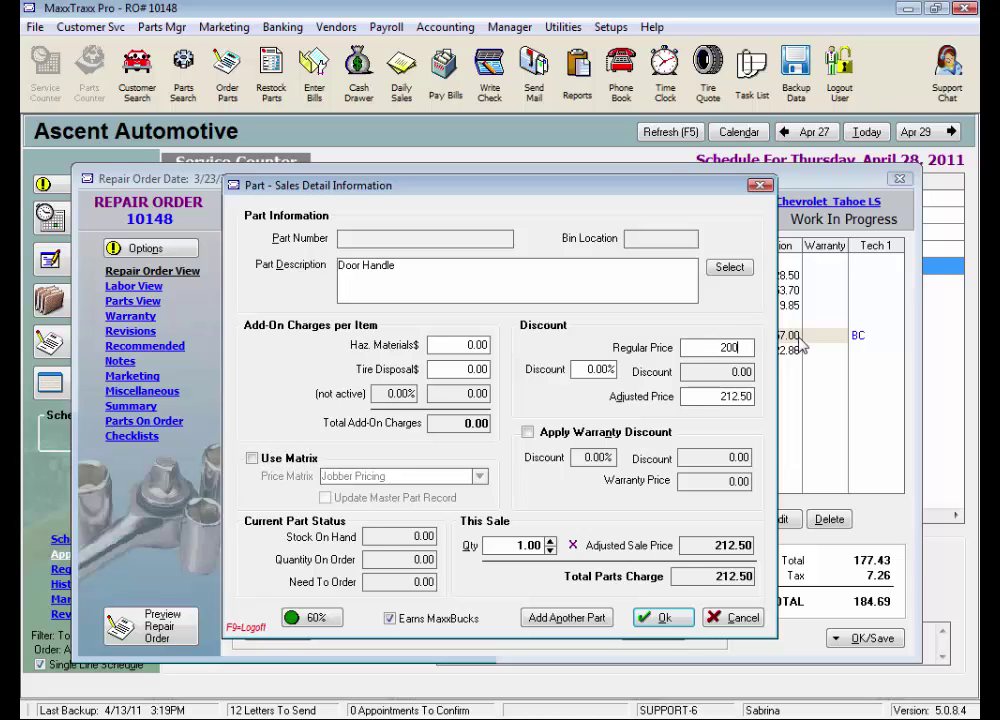
Confirm the Door Handle line, then replace the placeholder from the inventory list by searching 19219211.
{"action": "left_click", "coordinate": [680, 622]}
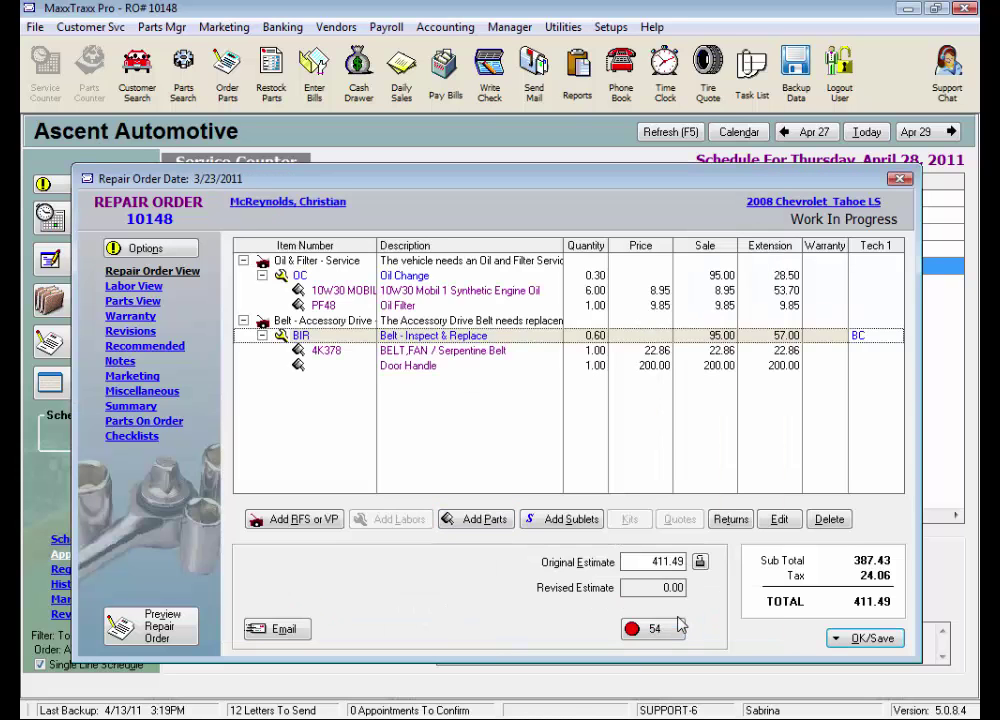
{"action": "left_click", "coordinate": [435, 367]}
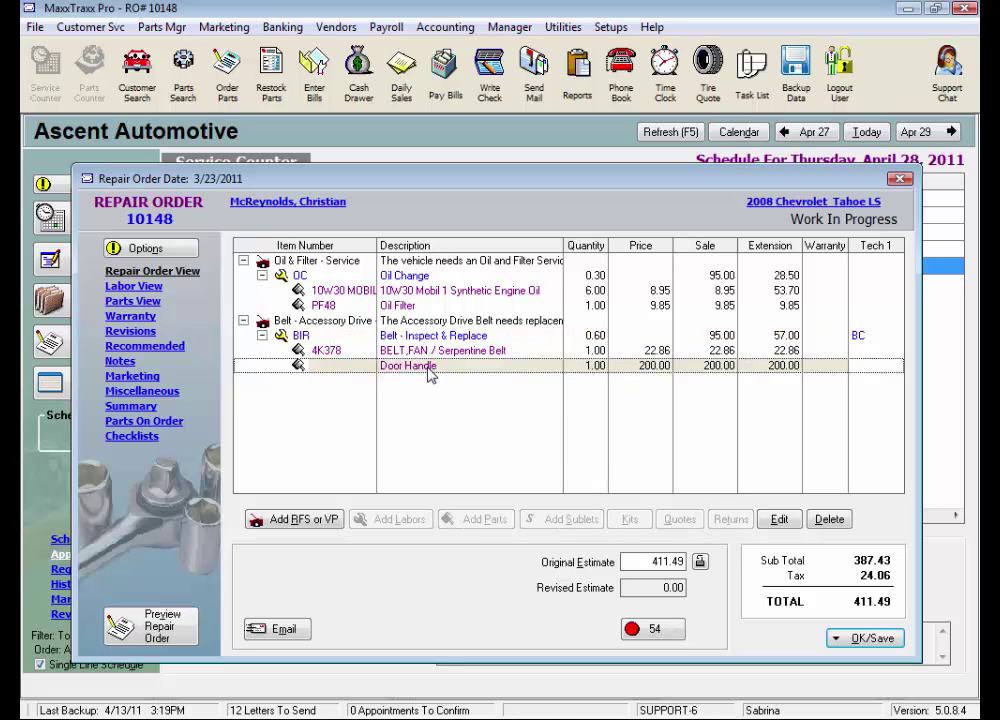
{"action": "right_click", "coordinate": [442, 368]}
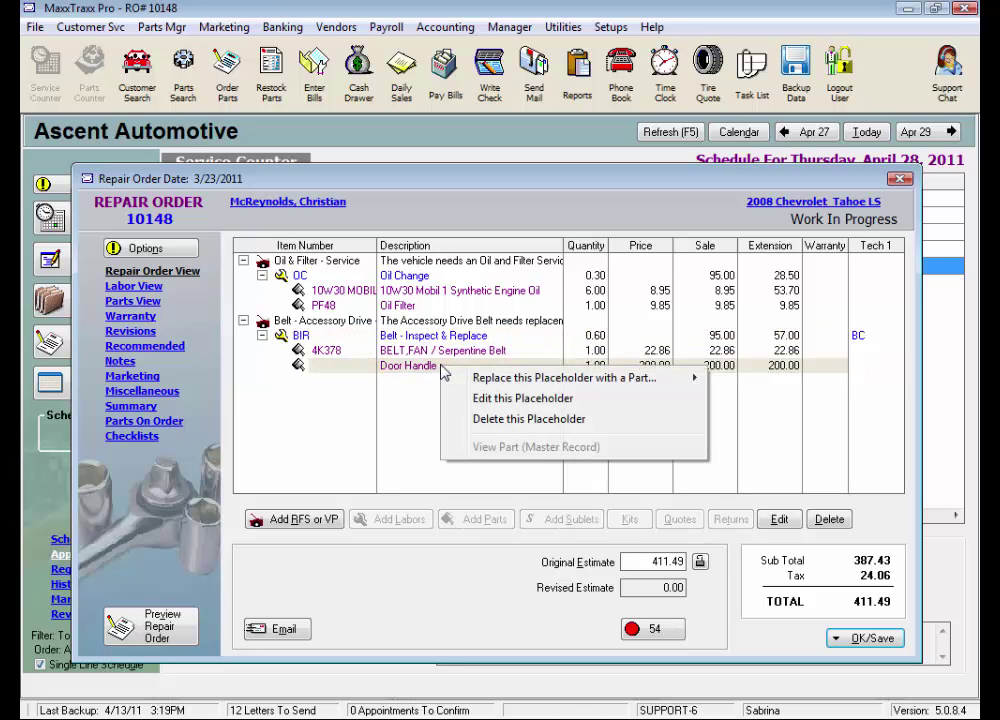
{"action": "mouse_move", "coordinate": [474, 384]}
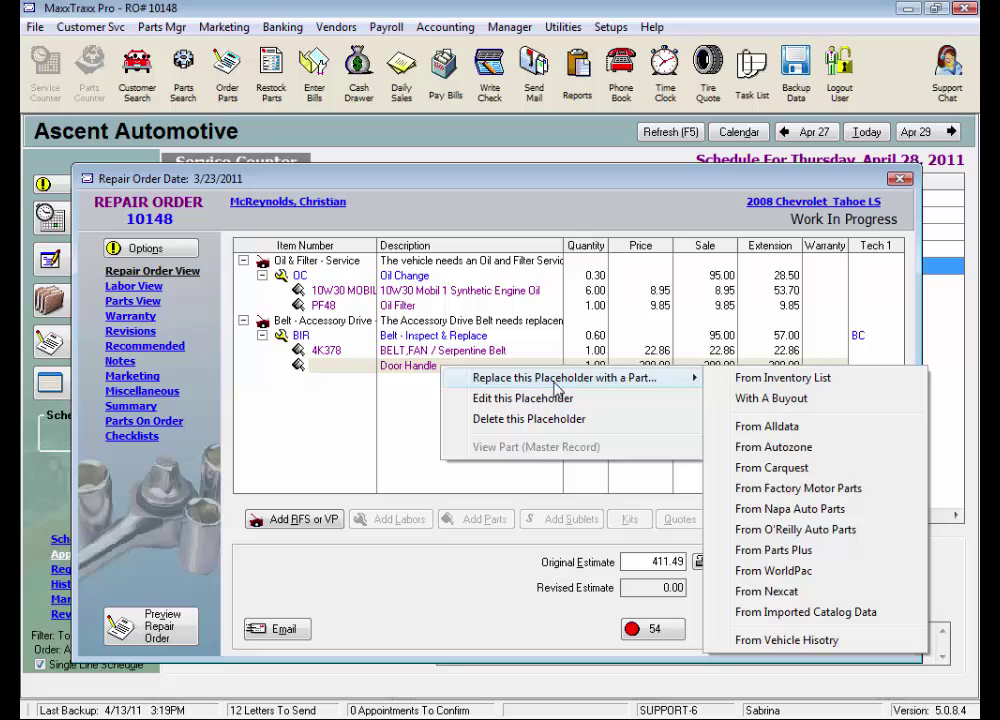
{"action": "left_click", "coordinate": [783, 378]}
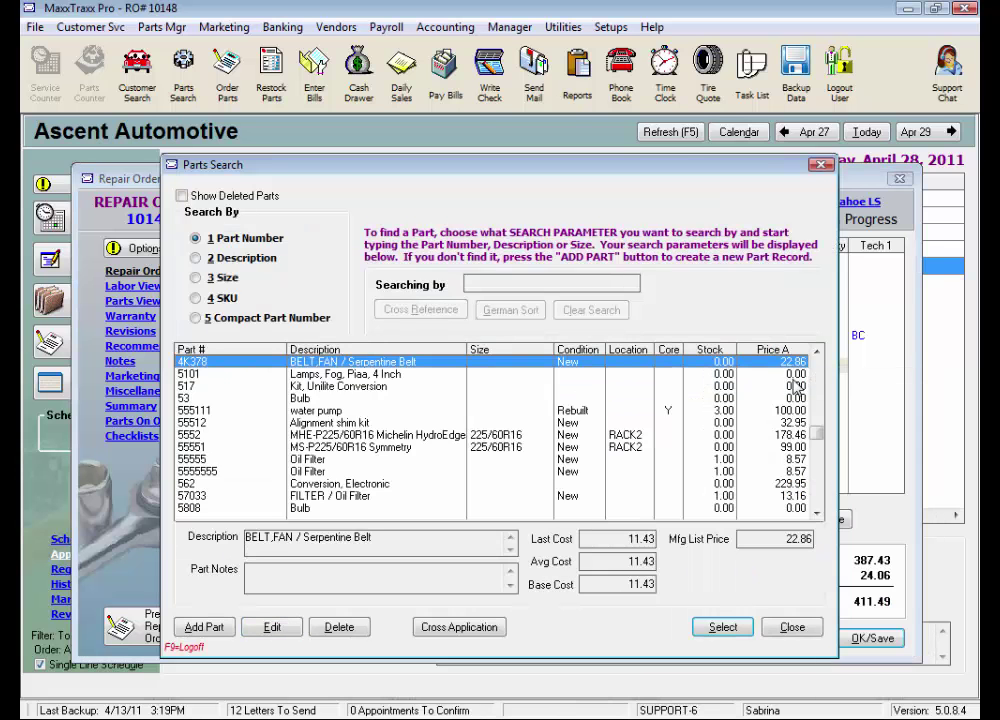
{"action": "type", "text": "19219211"}
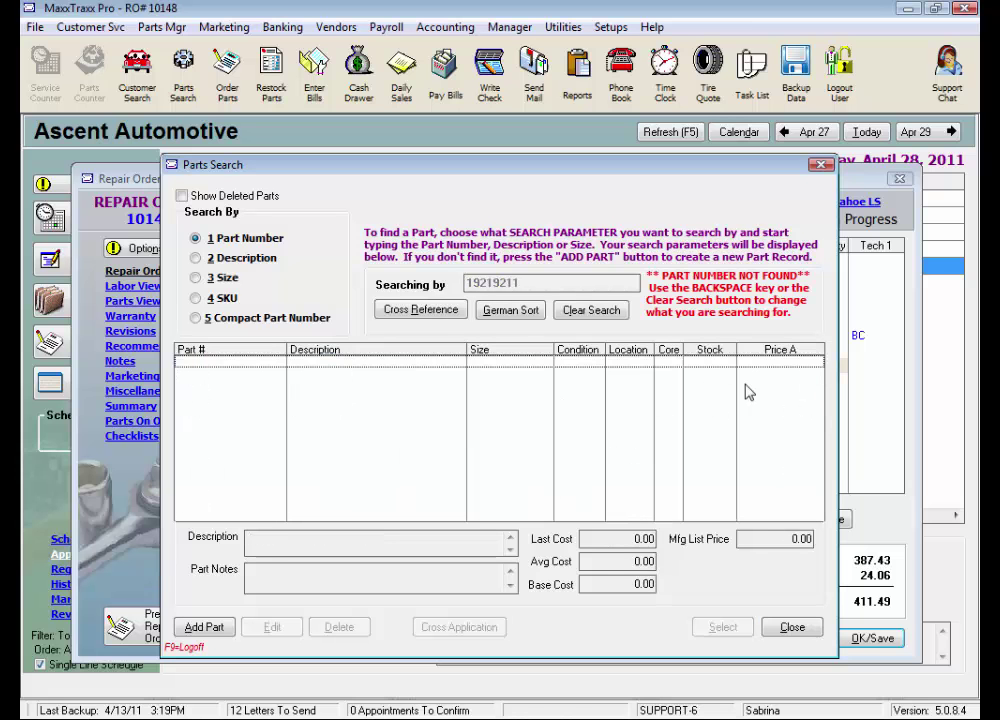
Create new inventory part 19219211 'Door Handle' with an 85 base cost and Jobber Pricing.
{"action": "left_click", "coordinate": [197, 628]}
{"action": "key", "text": "Tab"}
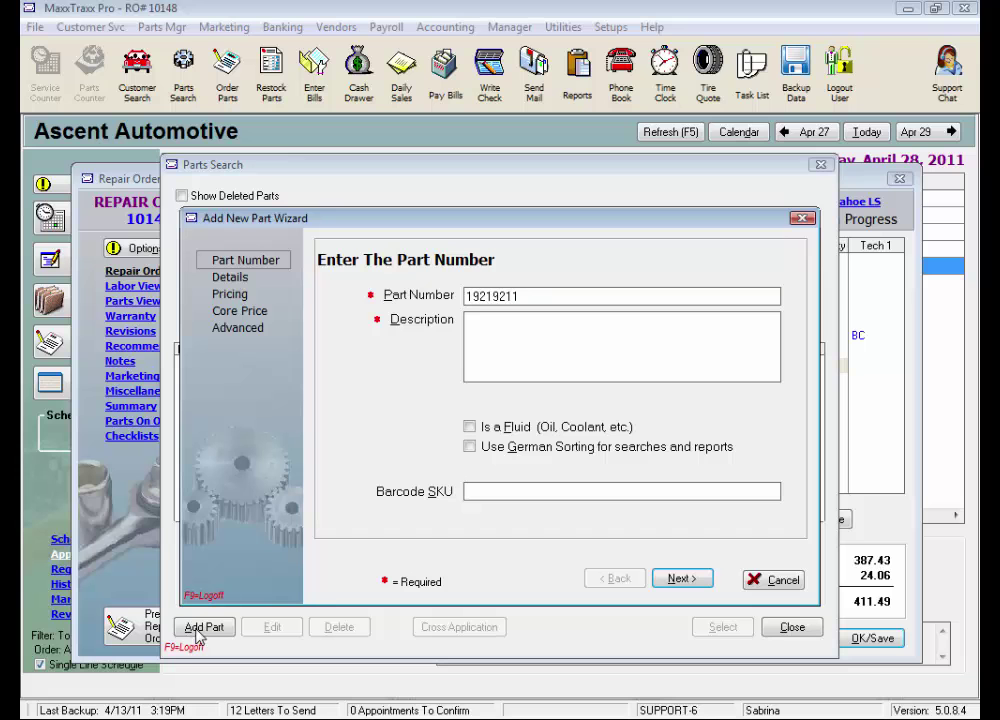
{"action": "type", "text": "Door Handle"}
{"action": "left_click", "coordinate": [677, 578]}
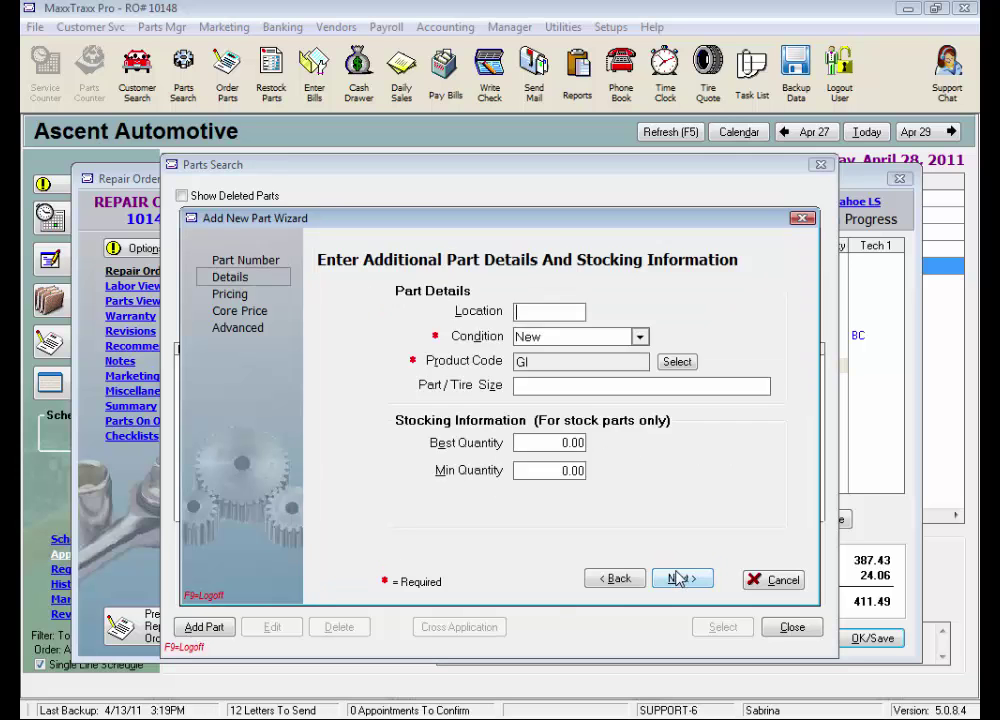
{"action": "left_click", "coordinate": [677, 578]}
{"action": "type", "text": "85"}
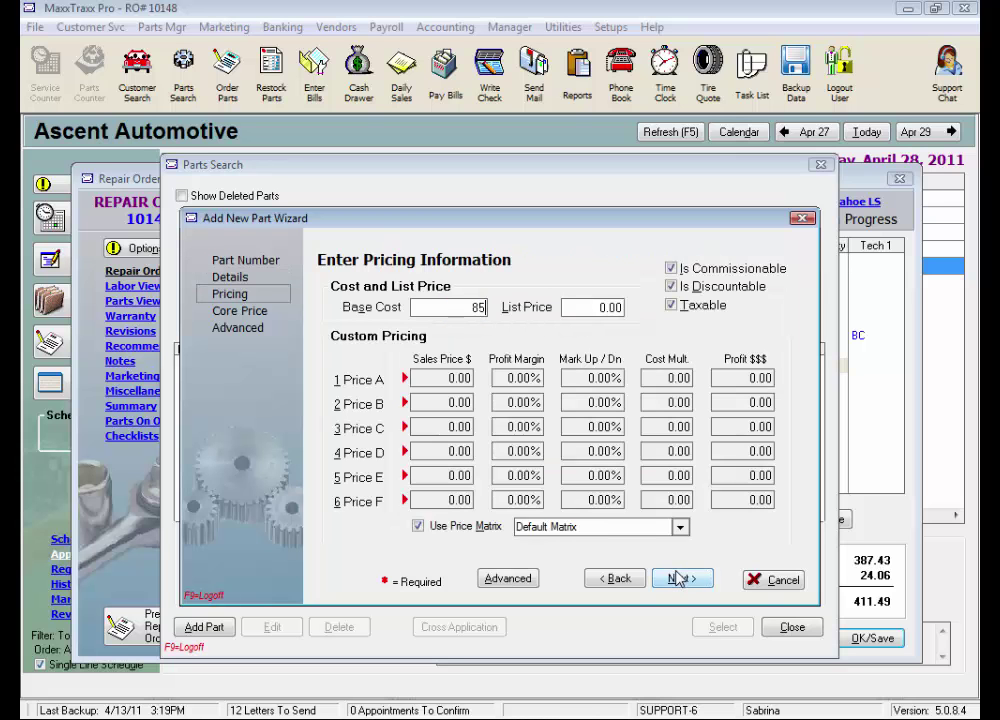
{"action": "key", "text": "Tab"}
{"action": "left_click", "coordinate": [680, 527]}
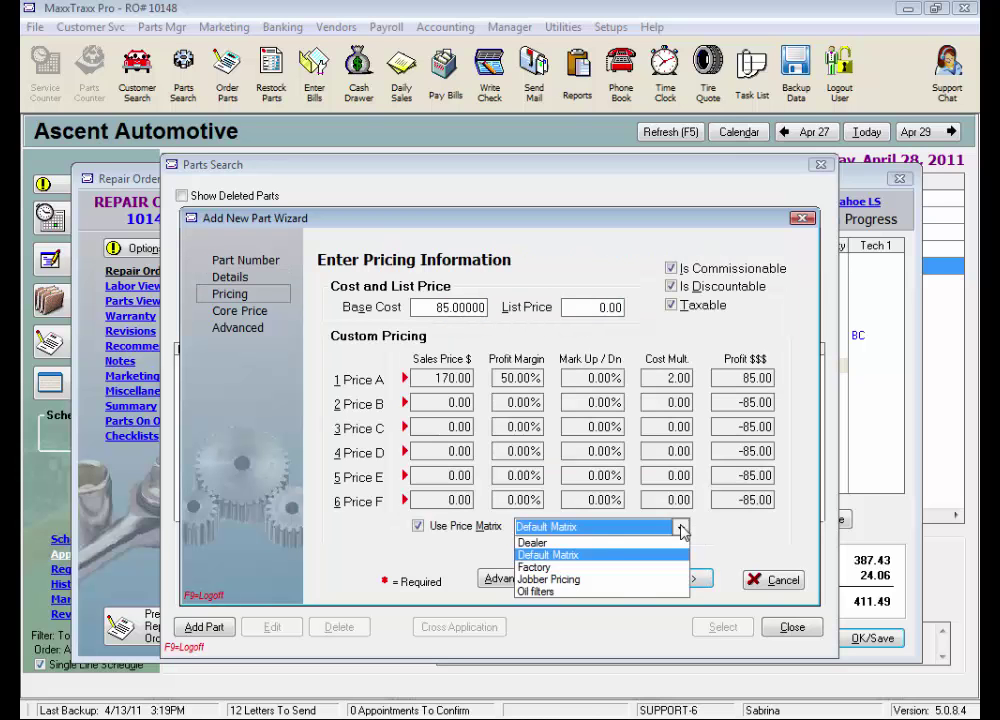
{"action": "left_click", "coordinate": [573, 580]}
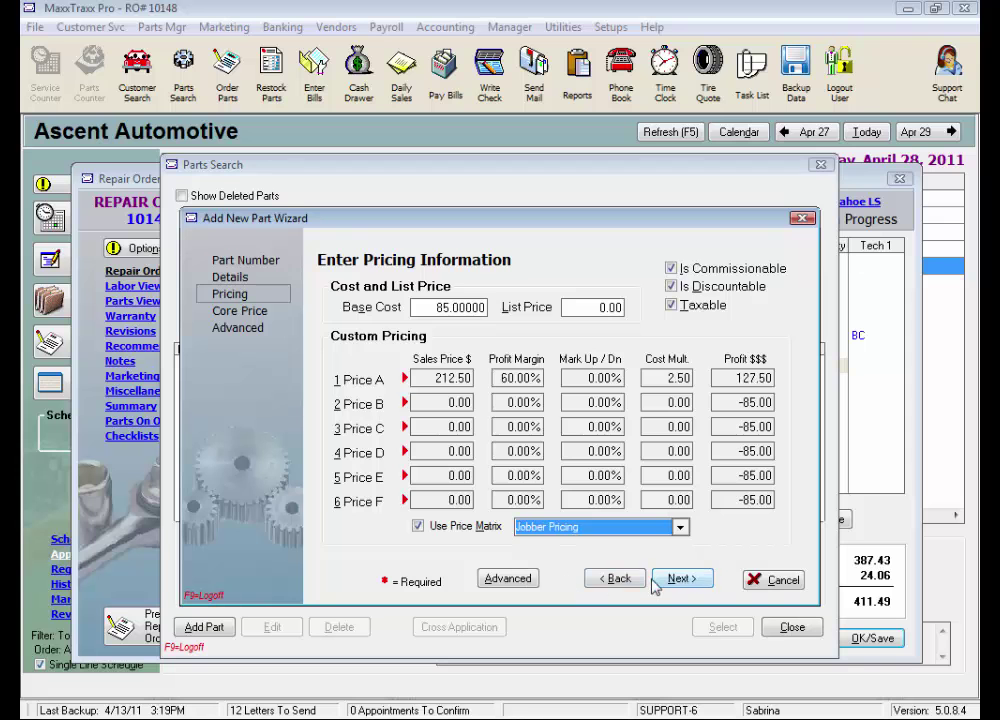
{"action": "left_click", "coordinate": [688, 580]}
{"action": "left_click", "coordinate": [690, 580]}
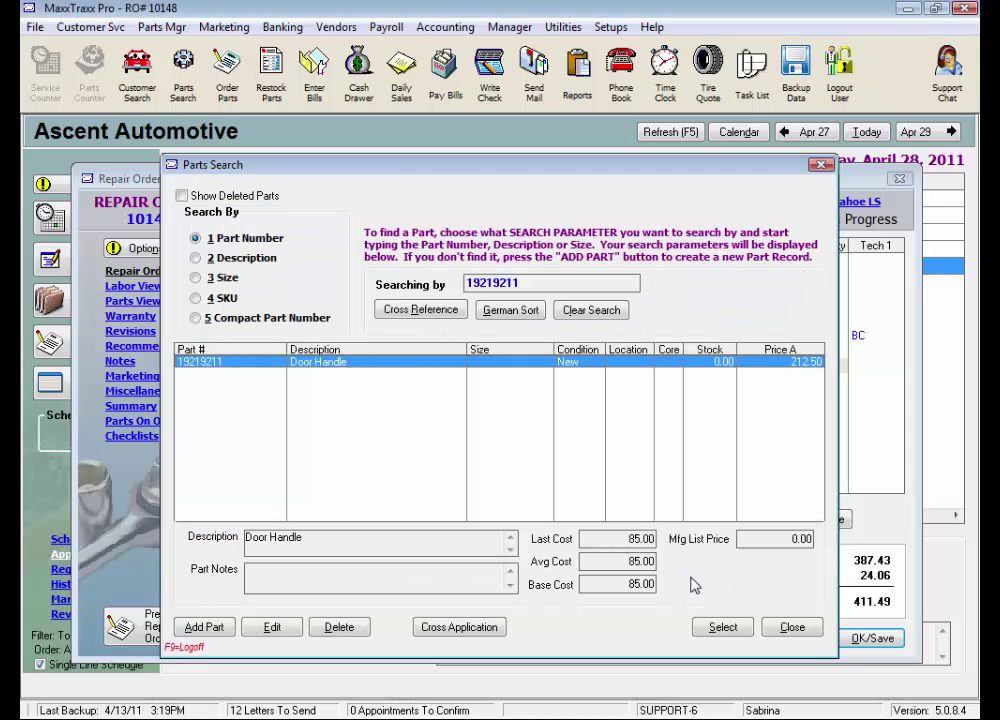
Use part 19219211 for the placeholder, keeping the 200.00 placeholder price over the 212.50 inventory price.
{"action": "left_click", "coordinate": [724, 628]}
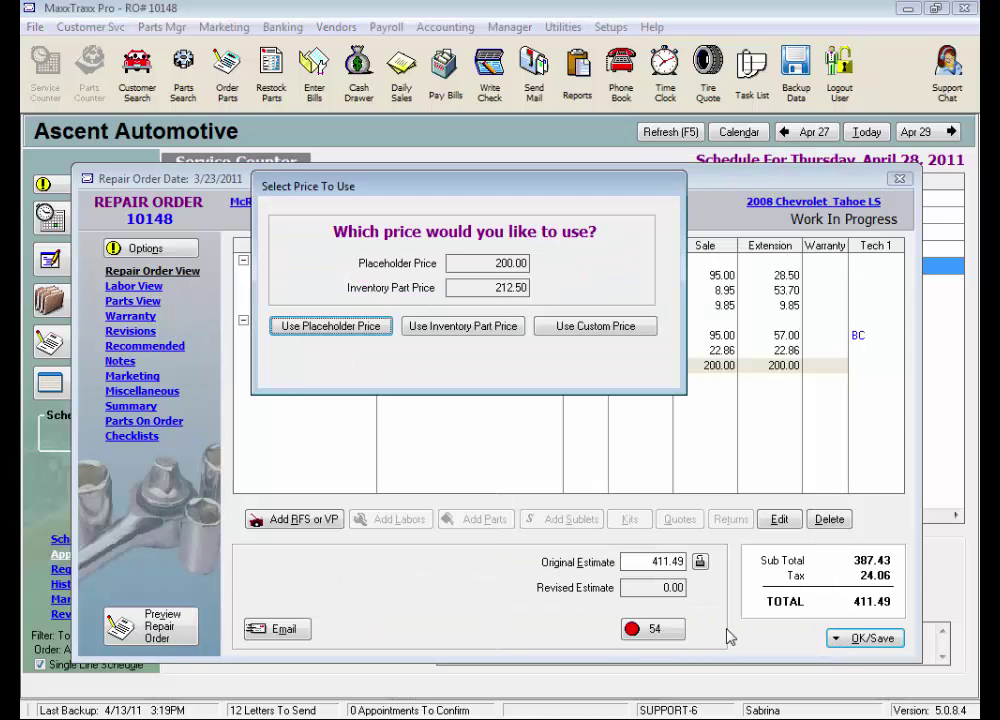
{"action": "left_click", "coordinate": [483, 264]}
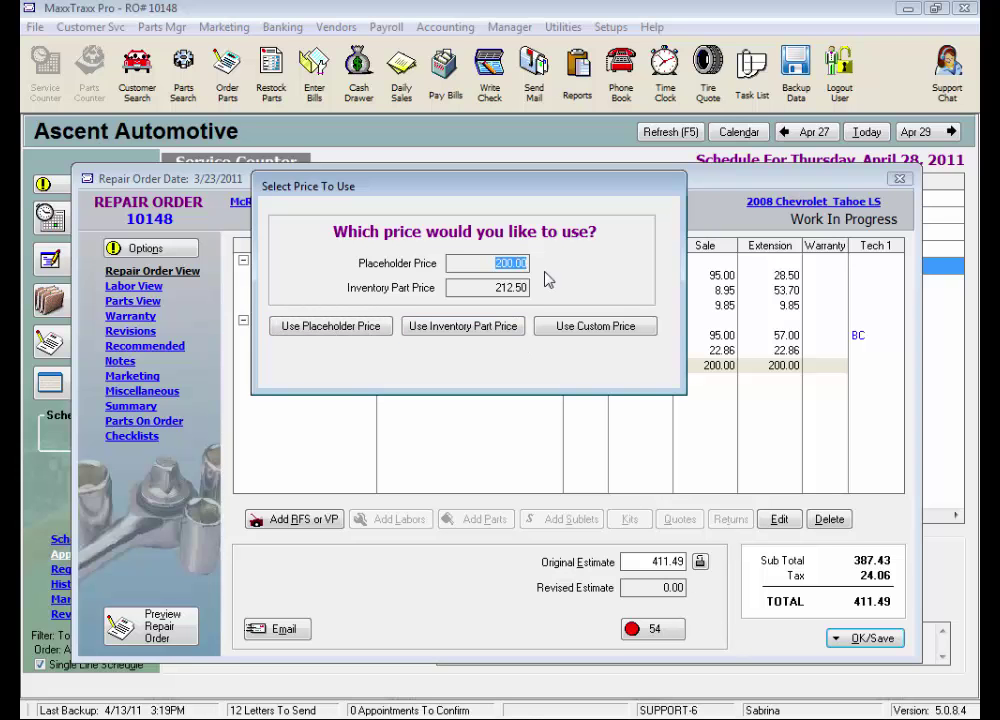
{"action": "left_click", "coordinate": [496, 290]}
{"action": "double_click", "coordinate": [496, 290]}
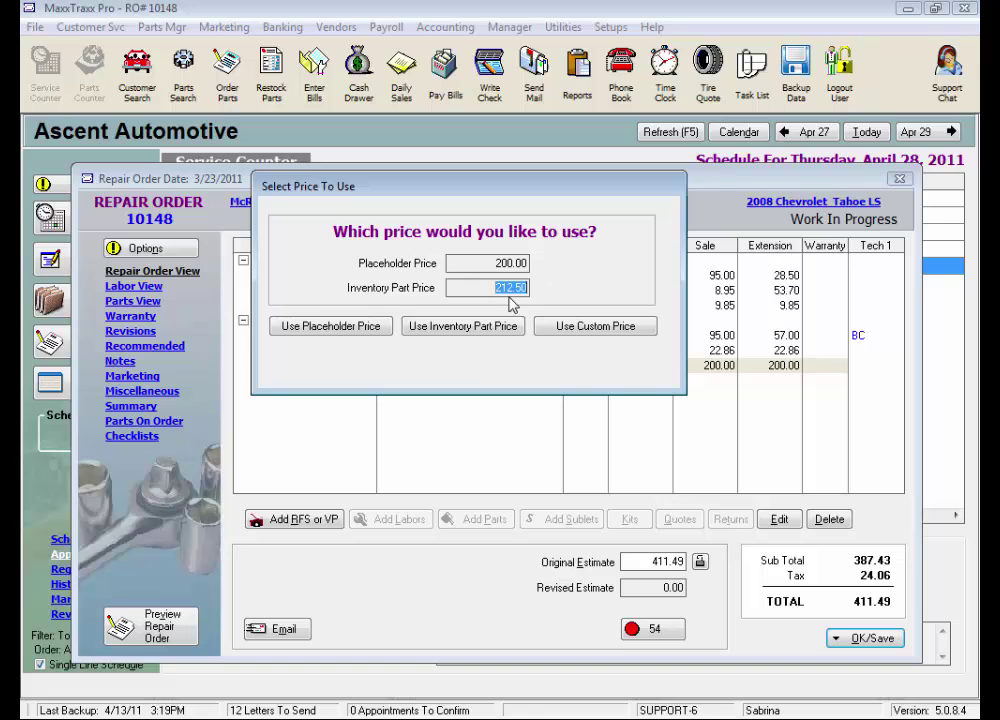
{"action": "left_click", "coordinate": [510, 262]}
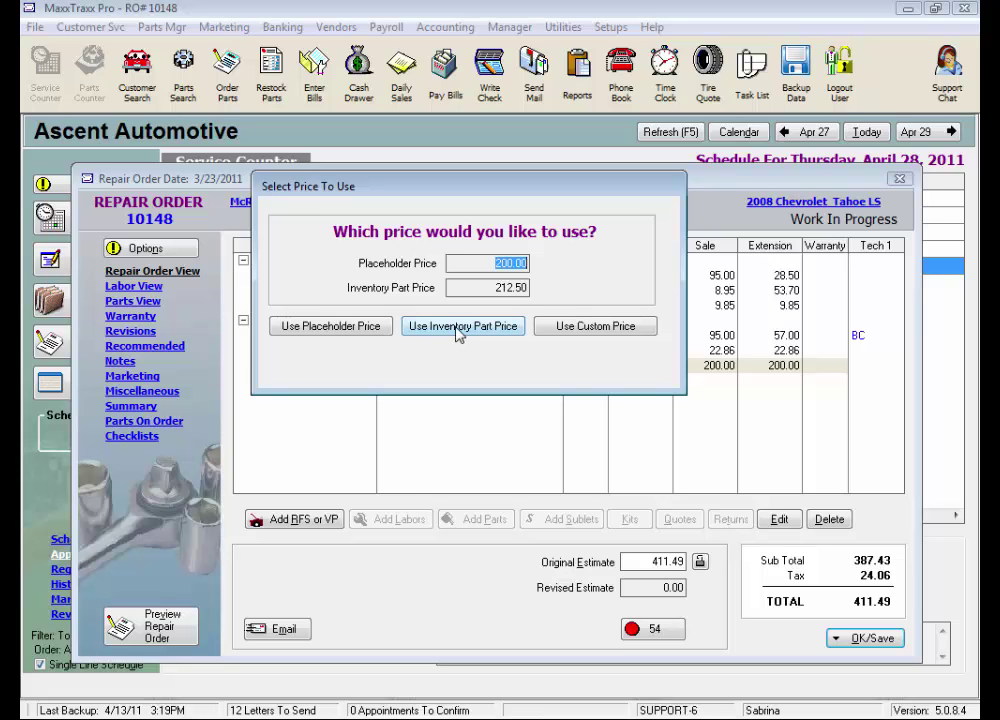
{"action": "left_click", "coordinate": [330, 328]}
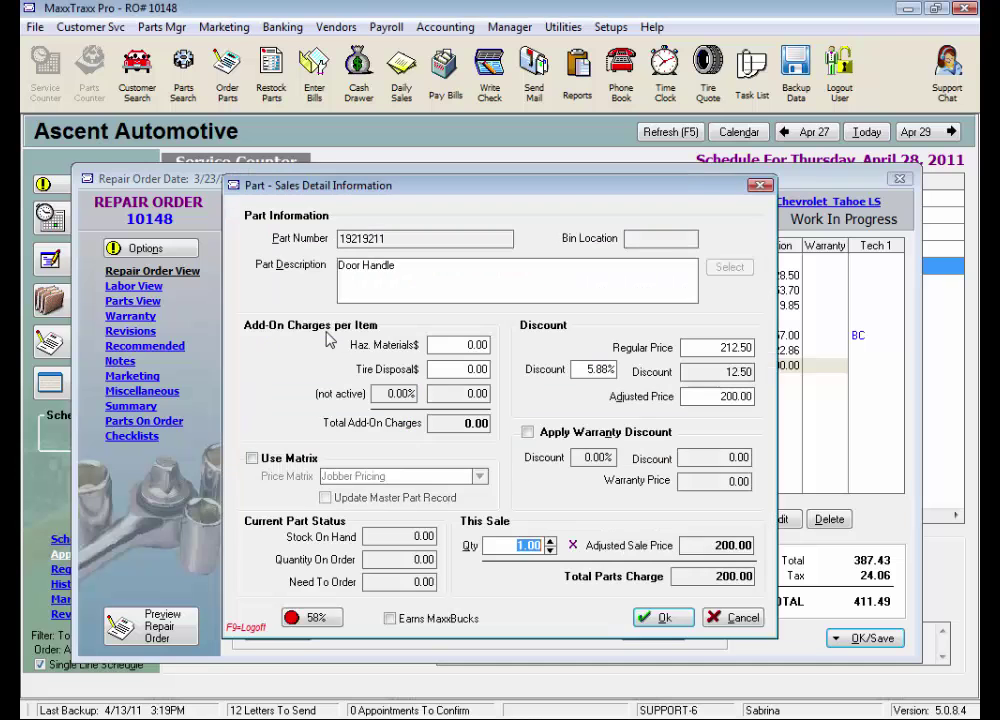
{"action": "left_click", "coordinate": [657, 617]}
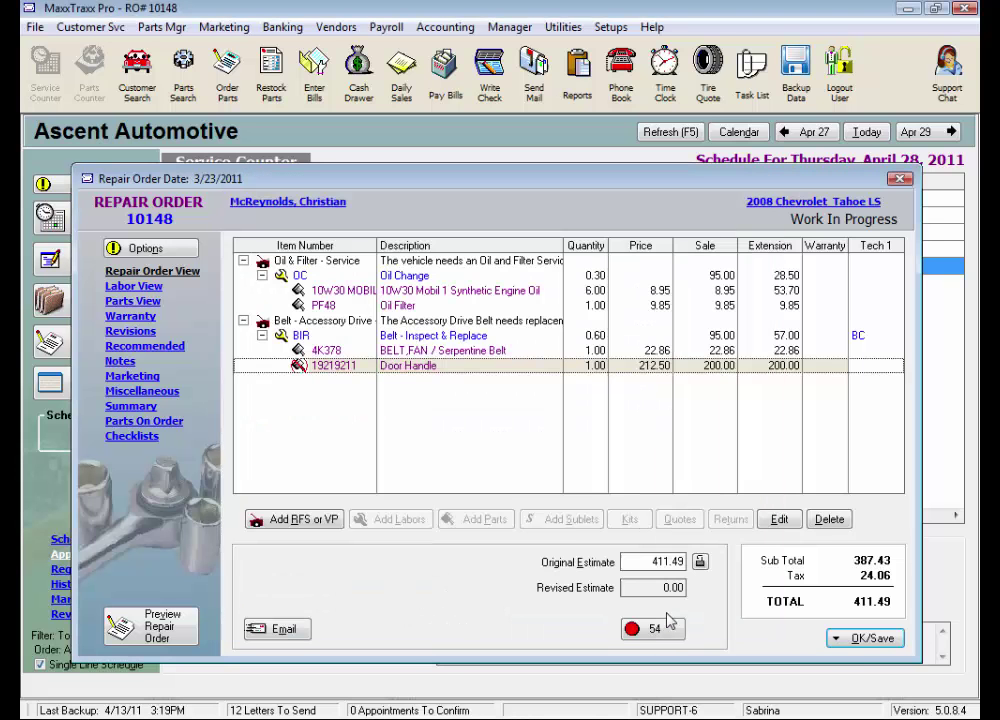
{"action": "left_click", "coordinate": [864, 644]}
Save the repair order and order the Door Handle on a new open purchase order.
{"action": "left_click", "coordinate": [710, 484]}
{"action": "left_click", "coordinate": [194, 347]}
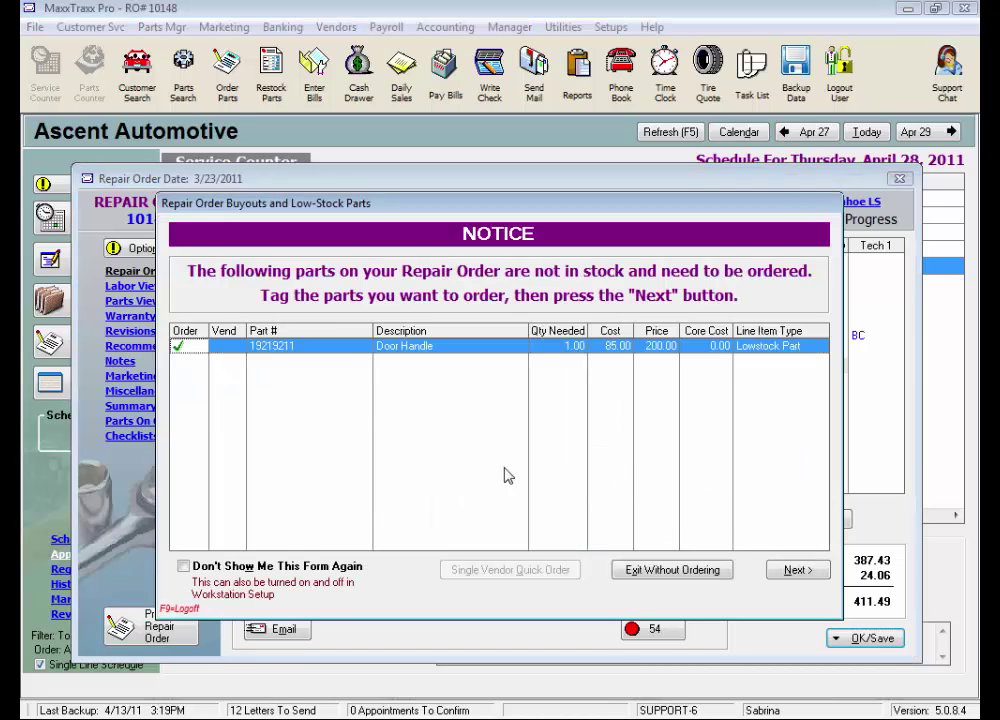
{"action": "left_click", "coordinate": [810, 576]}
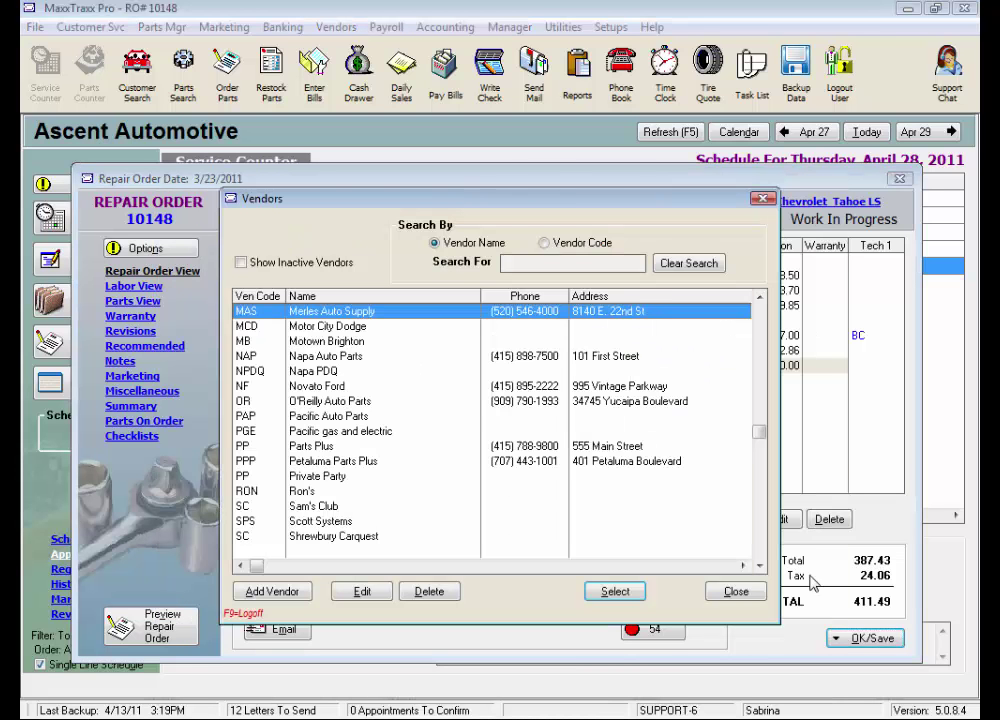
{"action": "left_click", "coordinate": [617, 591]}
{"action": "left_click", "coordinate": [462, 396]}
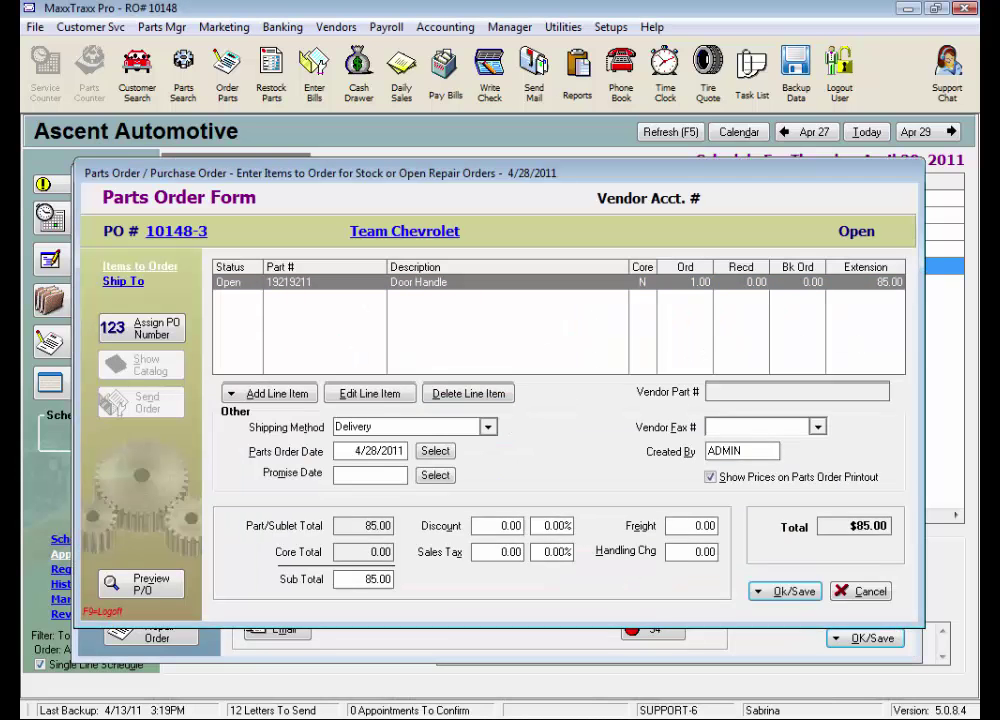
{"action": "left_click", "coordinate": [792, 591]}
{"action": "left_click", "coordinate": [822, 613]}
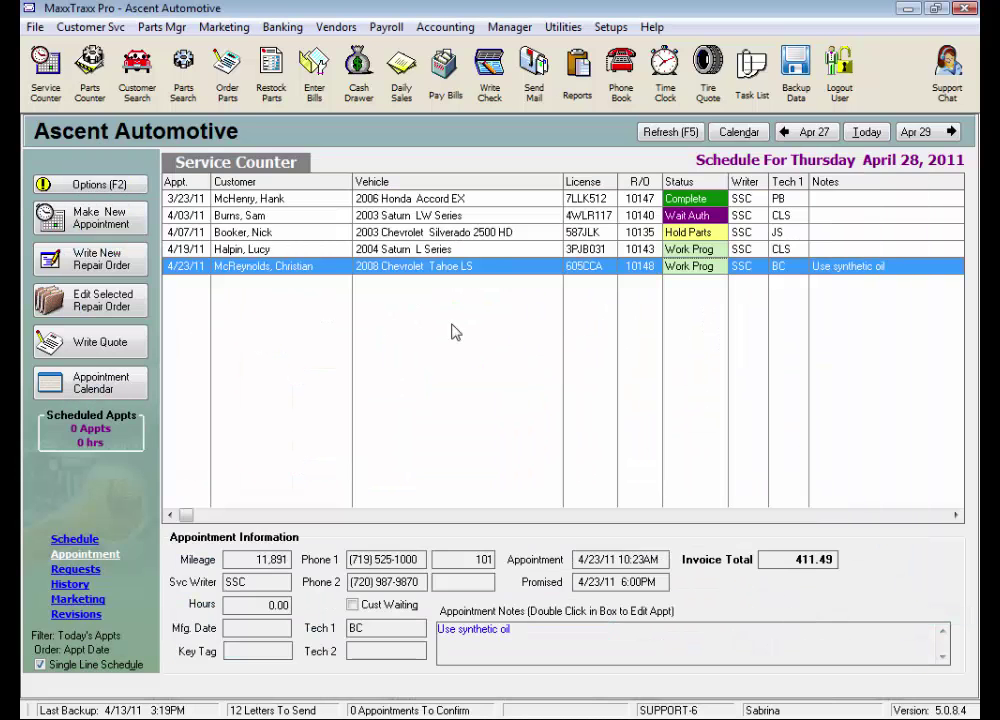
Convert the Team Chevrolet order to an 85.00 vendor invoice, posting it with an invoice number.
{"action": "left_click", "coordinate": [227, 78]}
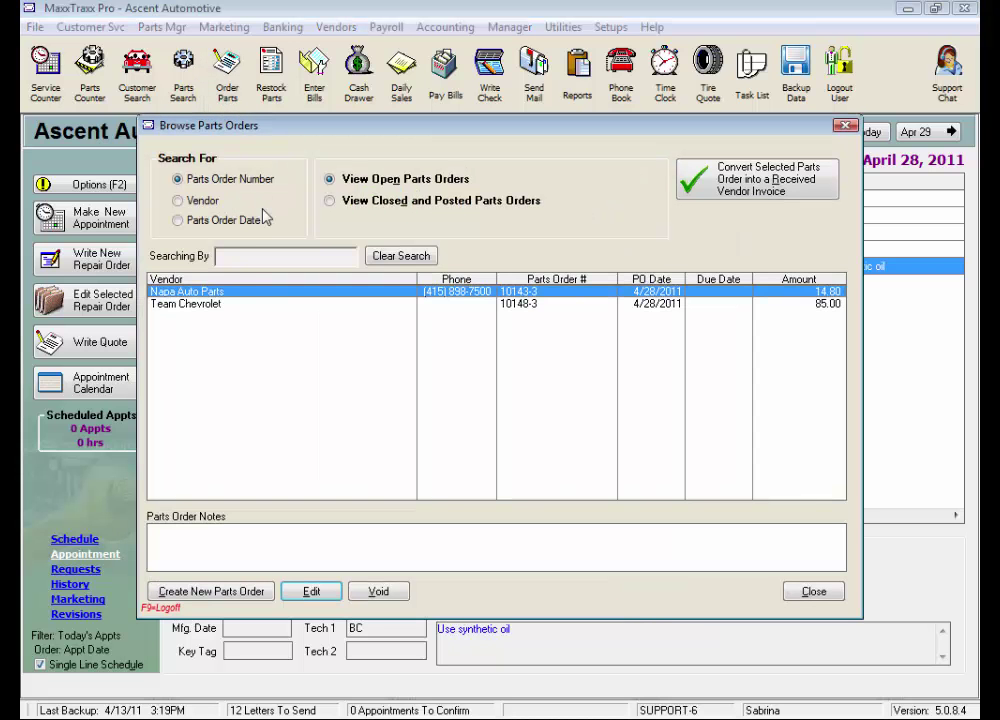
{"action": "left_click", "coordinate": [230, 309]}
{"action": "left_click", "coordinate": [694, 196]}
{"action": "type", "text": "8"}
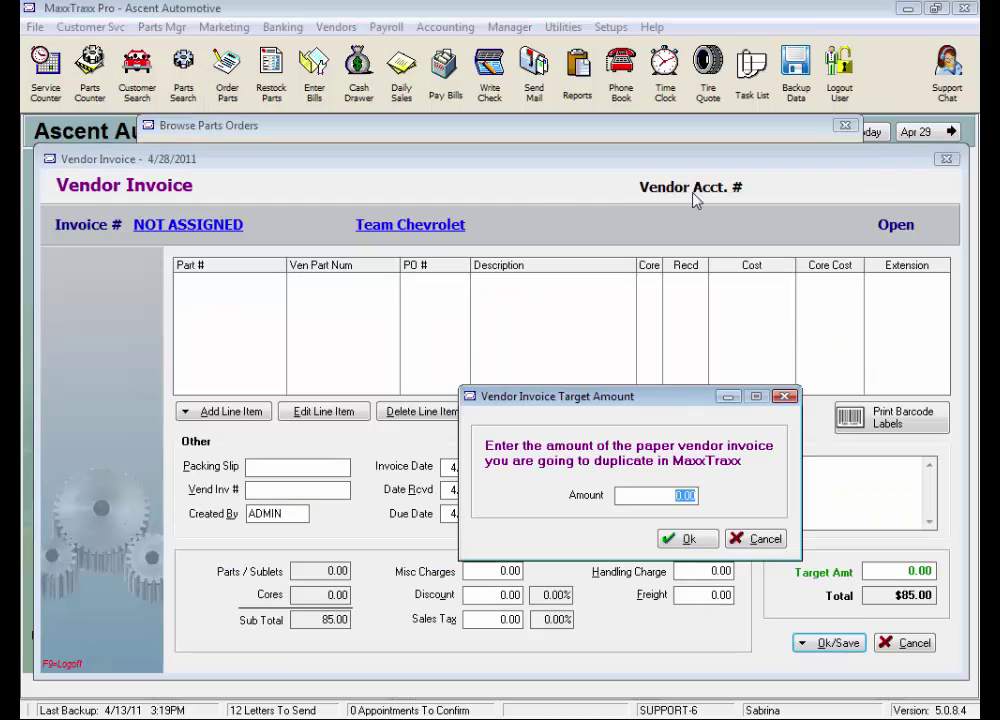
{"action": "type", "text": "5"}
{"action": "left_click", "coordinate": [689, 539]}
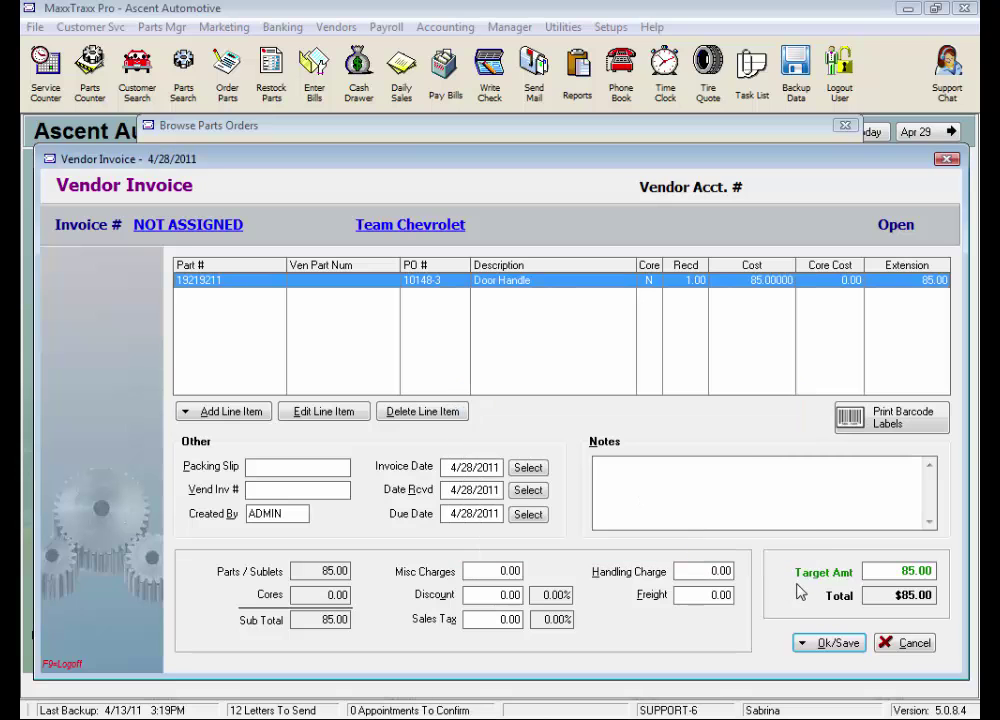
{"action": "left_click", "coordinate": [826, 643]}
{"action": "left_click", "coordinate": [740, 690]}
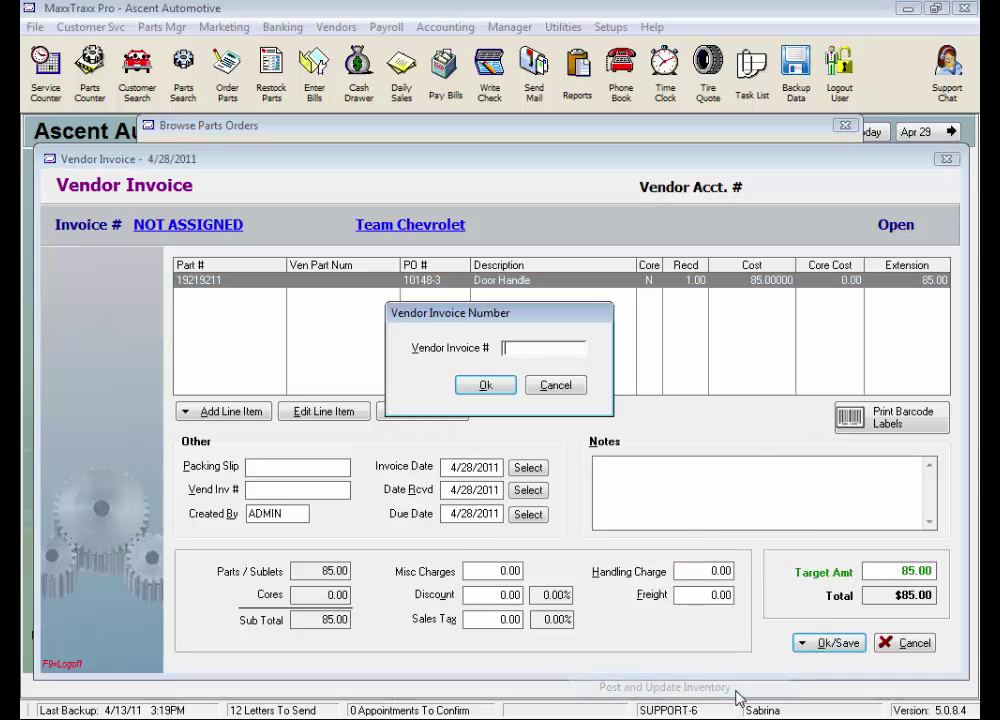
{"action": "type", "text": "123456"}
{"action": "left_click", "coordinate": [497, 388]}
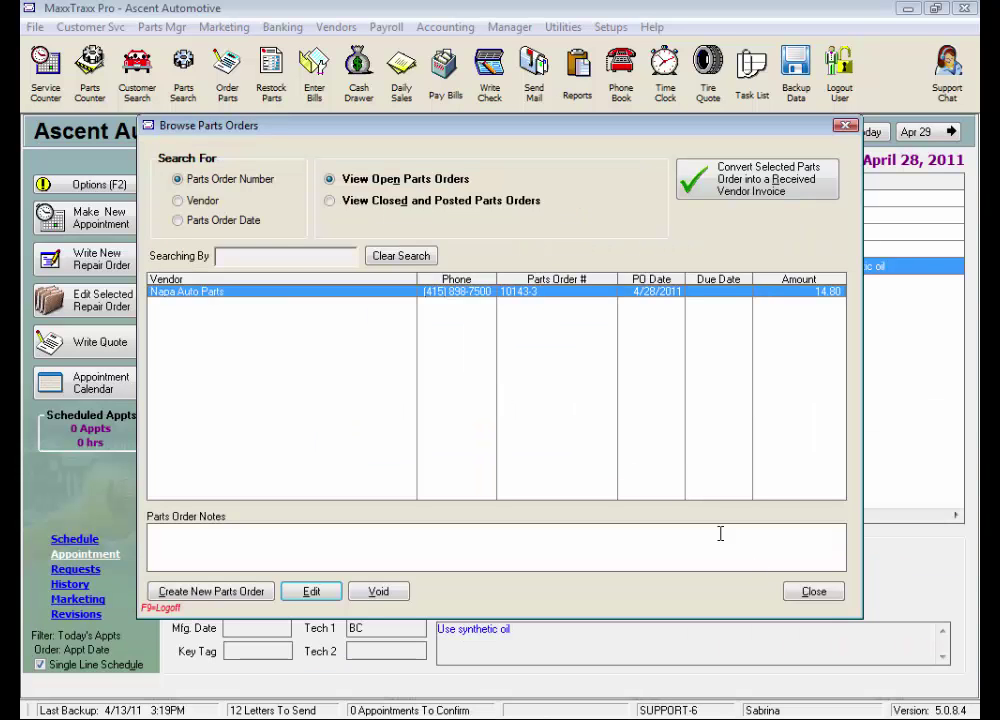
{"action": "left_click", "coordinate": [817, 594]}
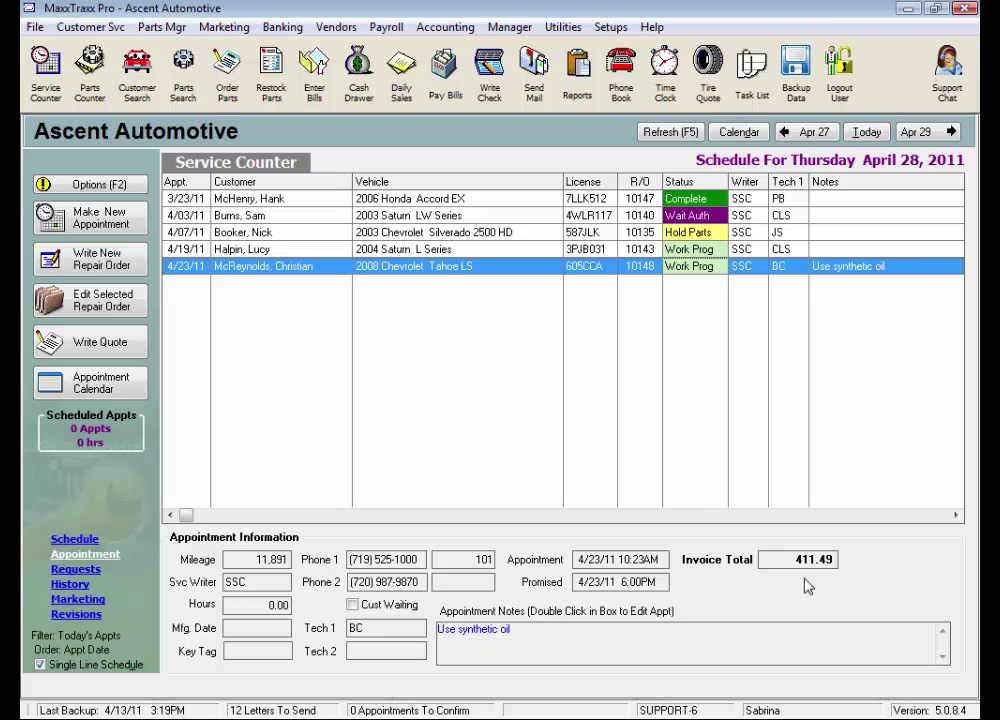
{"action": "double_click", "coordinate": [435, 267]}
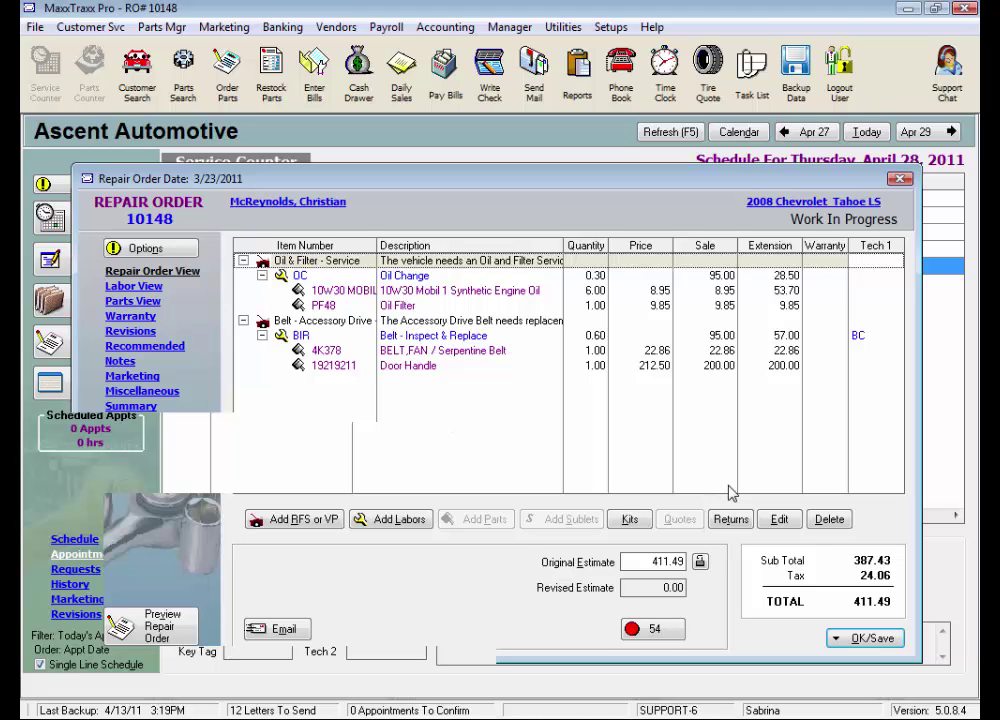
{"action": "left_click", "coordinate": [860, 640]}
{"action": "left_click", "coordinate": [670, 478]}
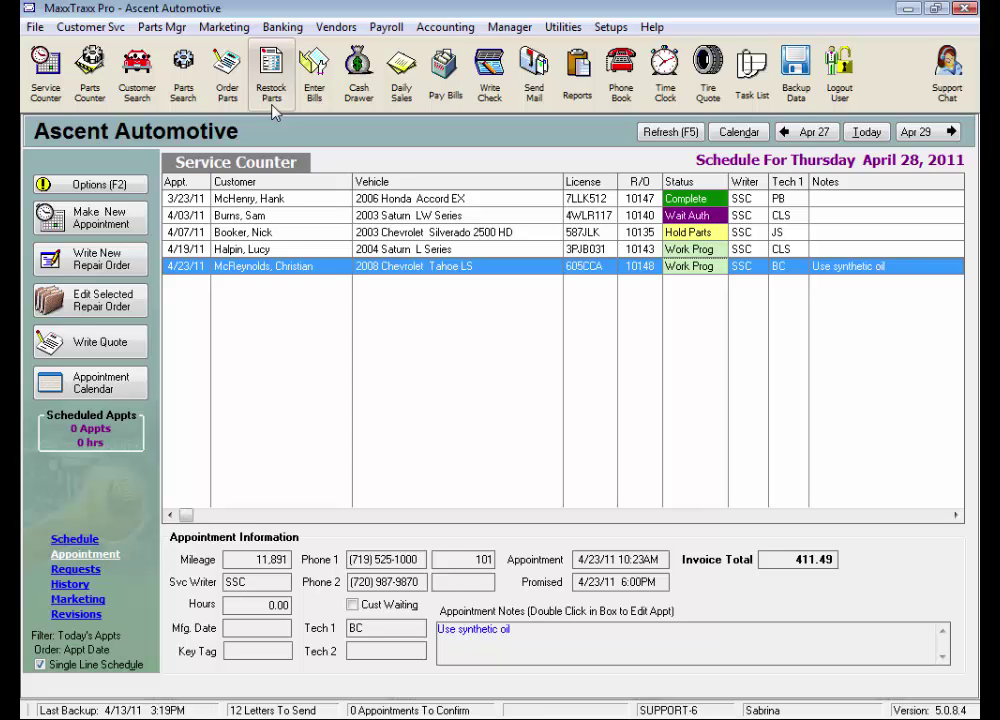
Open and save the 2004 Saturn L Series repair order, then select the 2008 Chevrolet Tahoe LS appointment.
{"action": "double_click", "coordinate": [390, 249]}
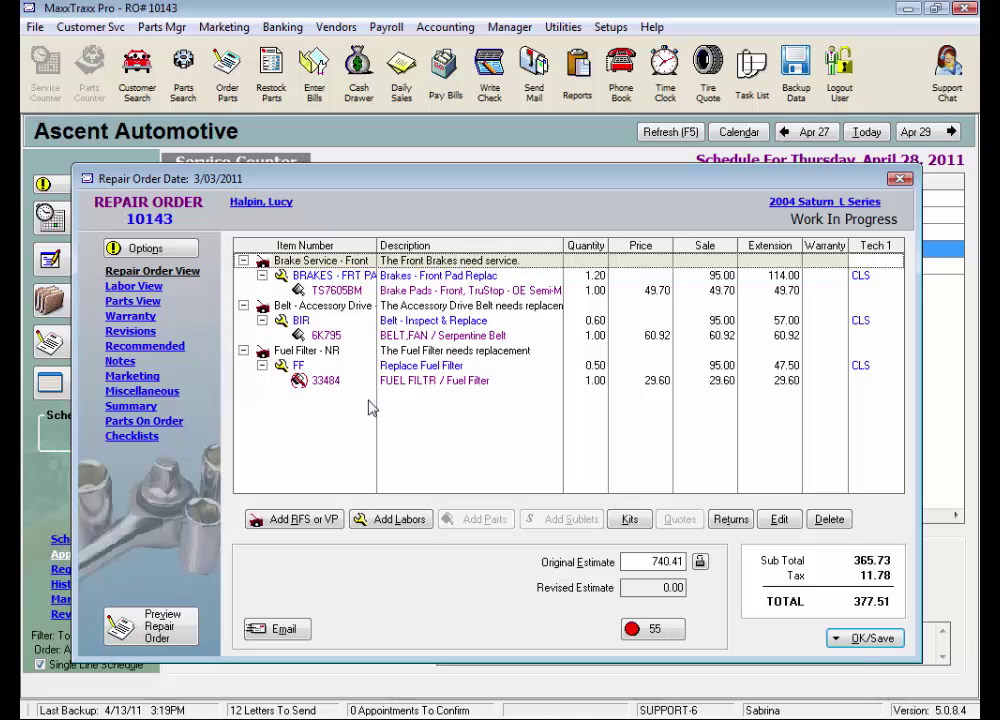
{"action": "left_click", "coordinate": [891, 646]}
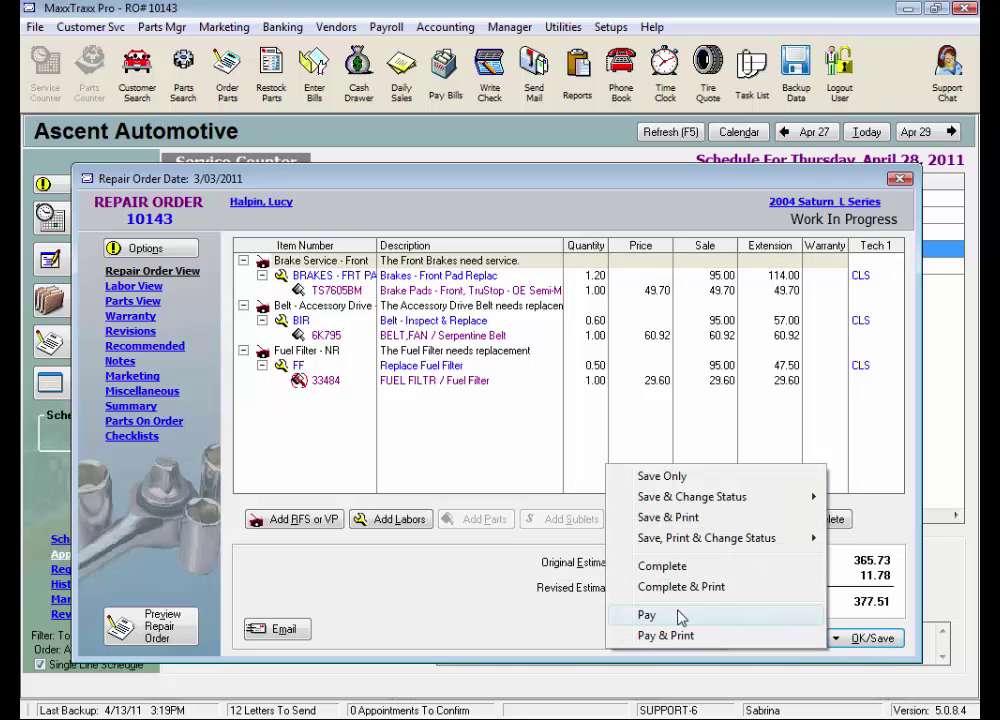
{"action": "left_click", "coordinate": [719, 479]}
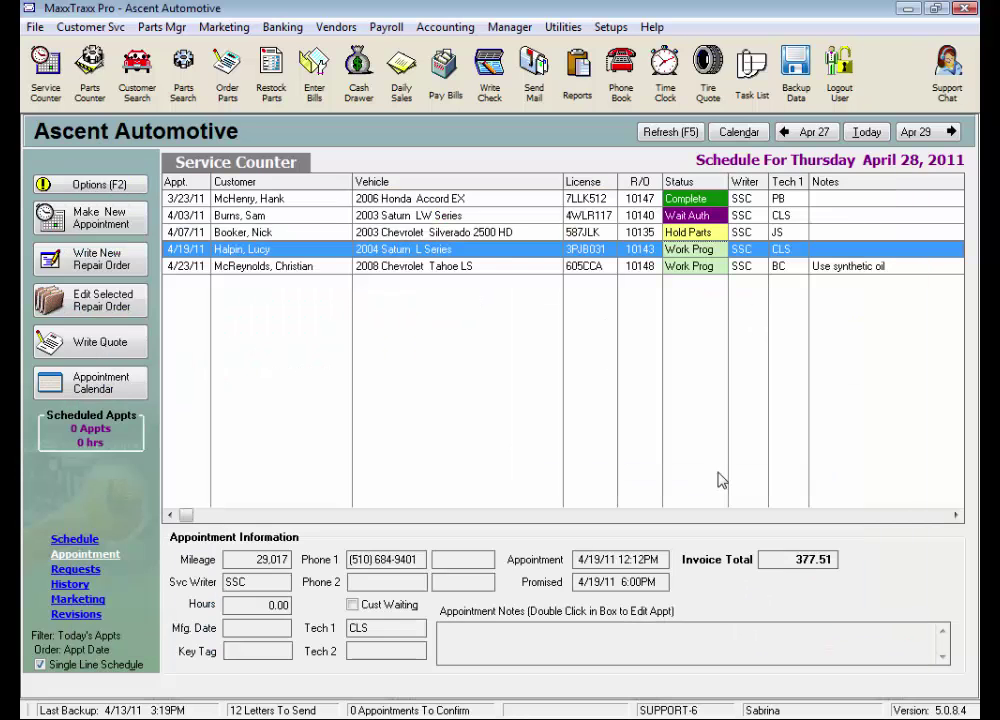
{"action": "left_click", "coordinate": [398, 265]}
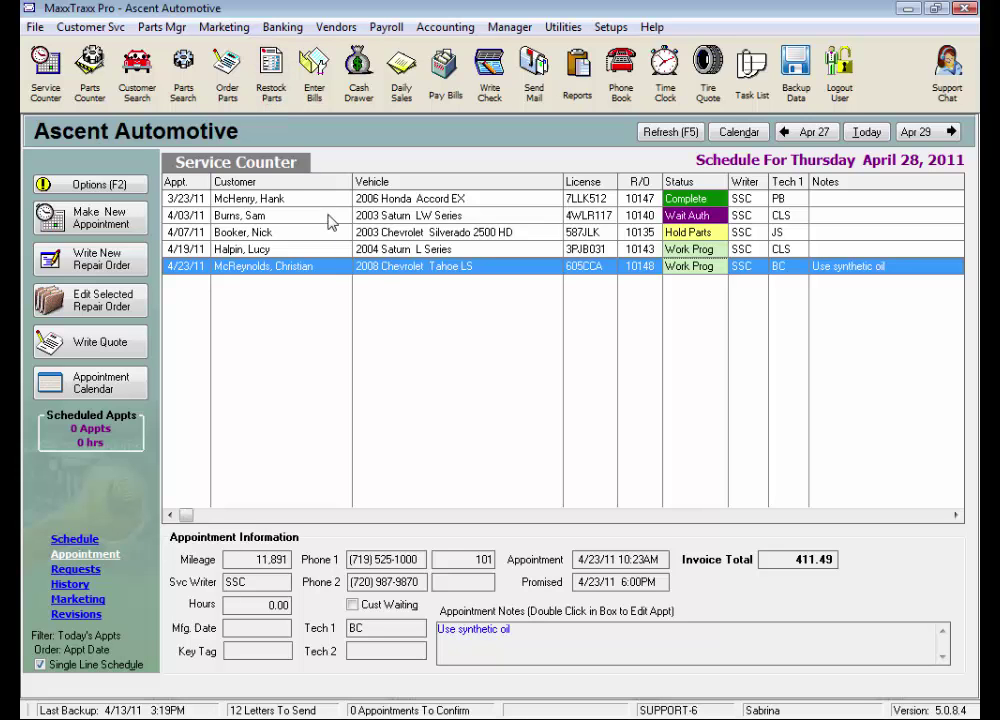
Open the Tahoe repair order, review part sources for the Belt - Inspect & Replace line, then save and close it.
{"action": "double_click", "coordinate": [380, 270]}
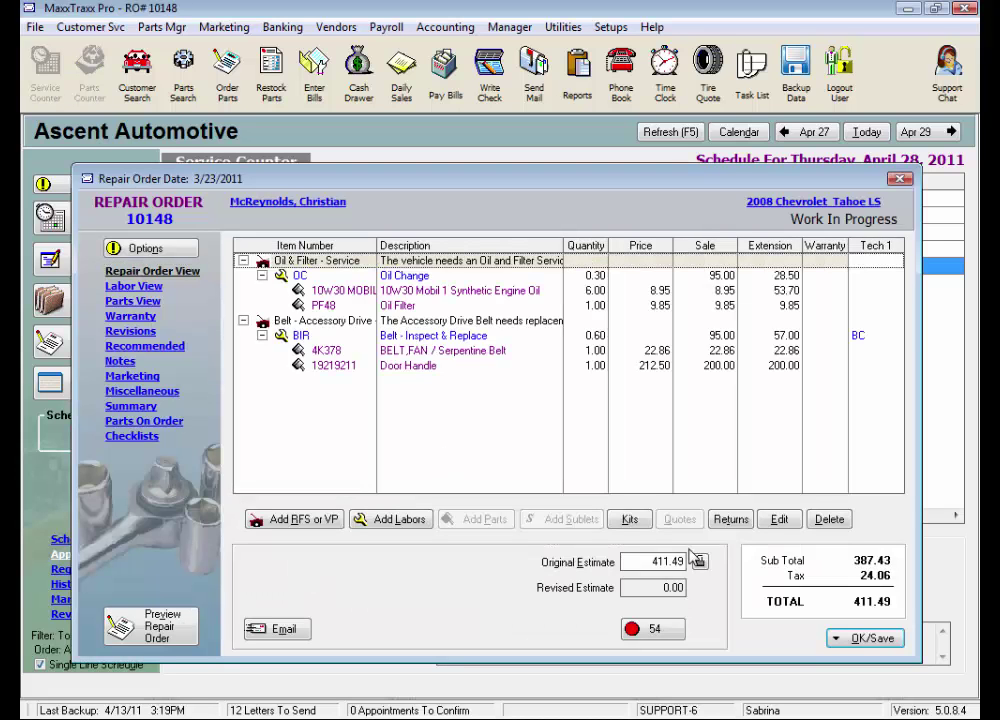
{"action": "left_click", "coordinate": [420, 336]}
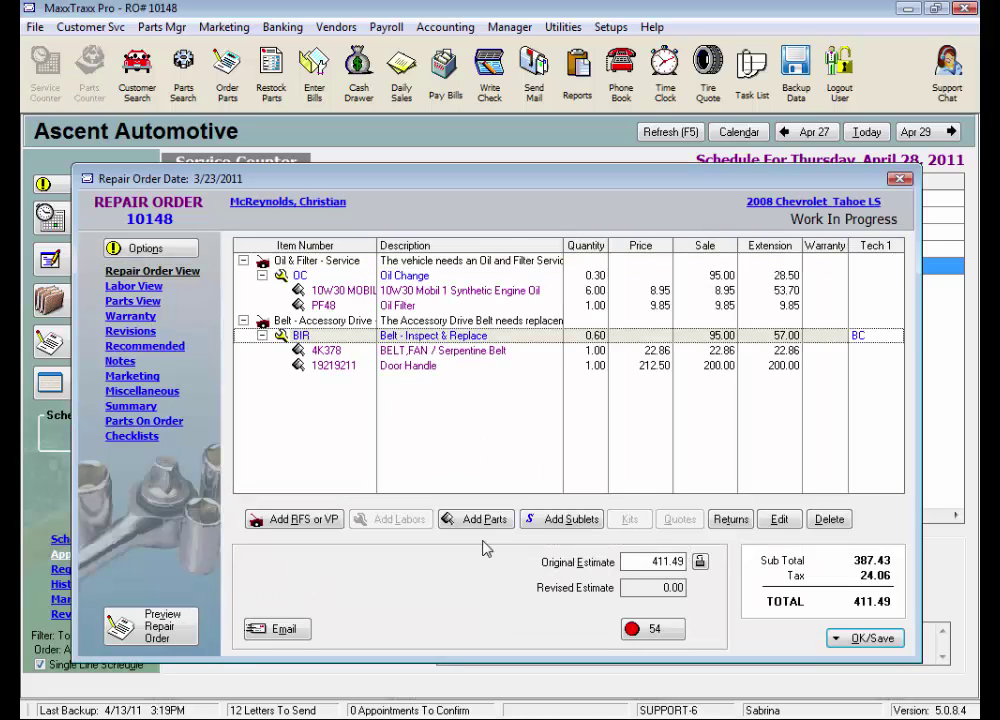
{"action": "left_click", "coordinate": [490, 519]}
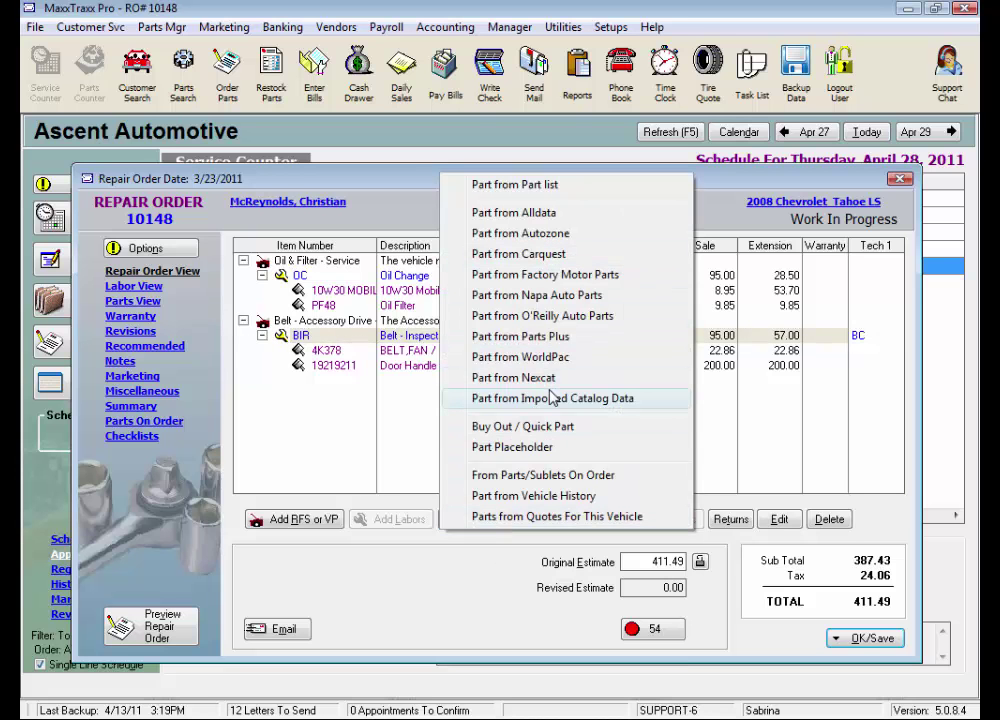
{"action": "left_click", "coordinate": [750, 472]}
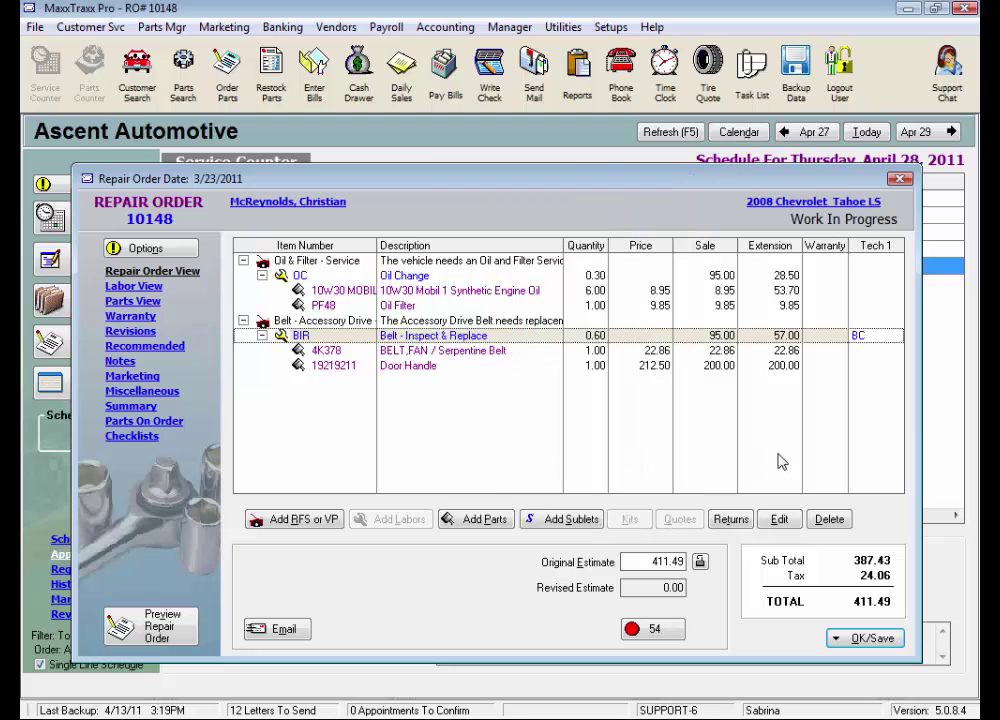
{"action": "left_click", "coordinate": [862, 639]}
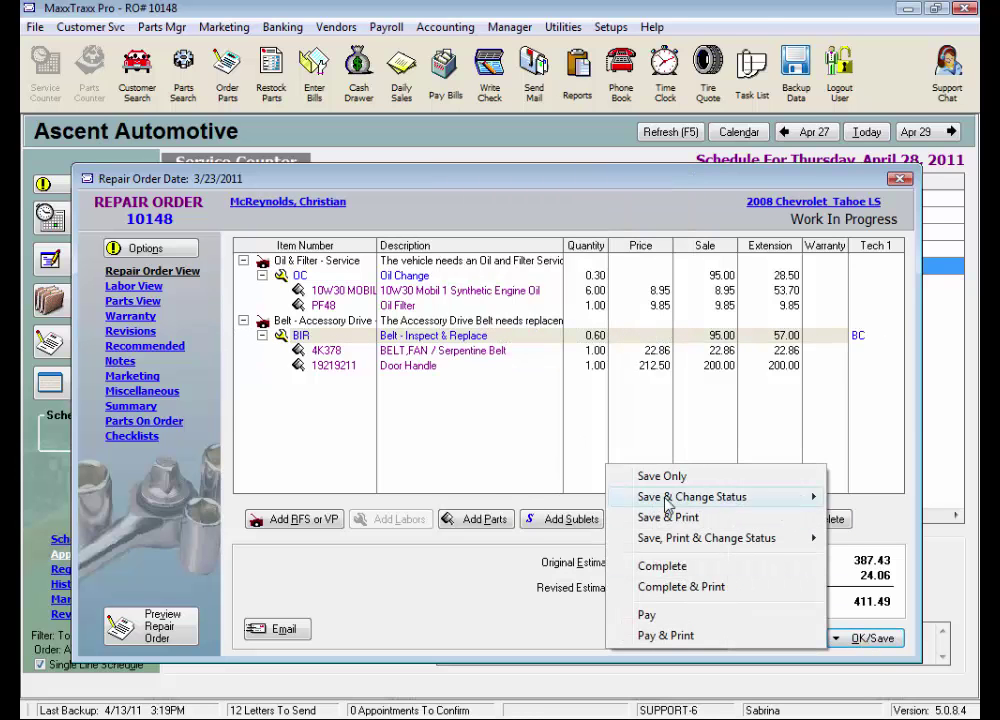
{"action": "left_click", "coordinate": [638, 476]}
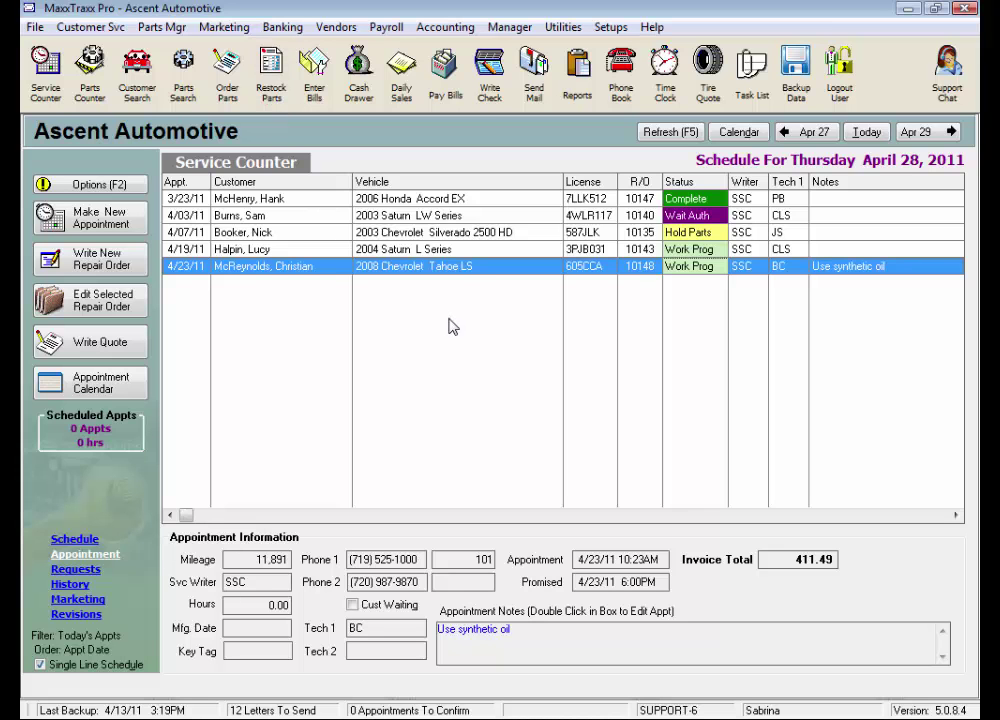
Reopen the Tahoe repair order, recheck the belt line's part sources, and save and close it again.
{"action": "double_click", "coordinate": [444, 266]}
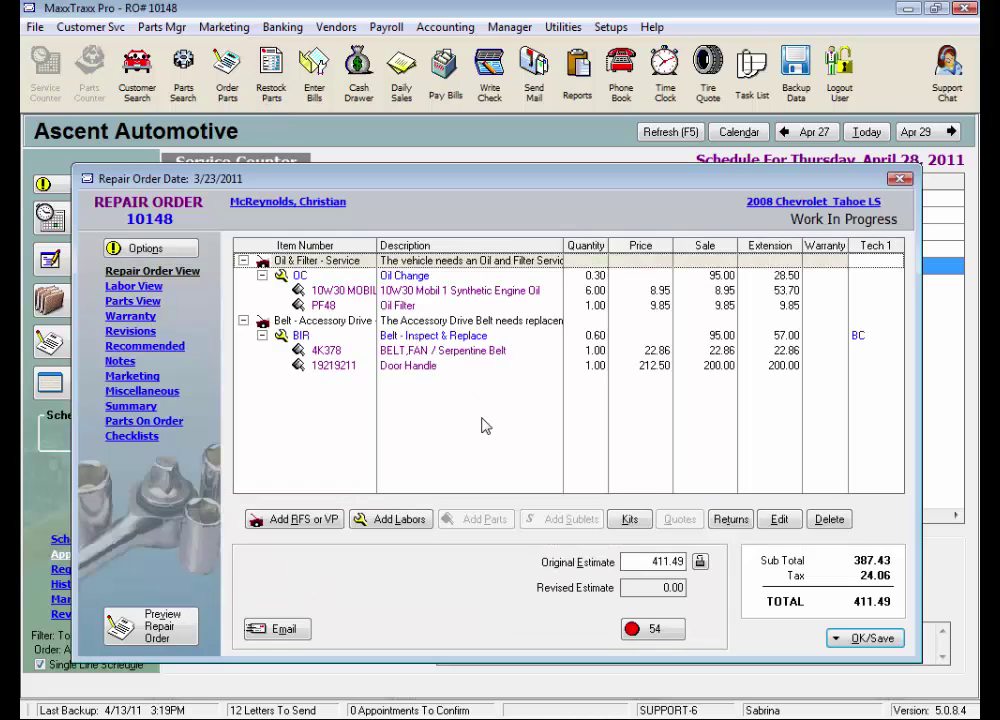
{"action": "left_click", "coordinate": [452, 336]}
{"action": "left_click", "coordinate": [478, 519]}
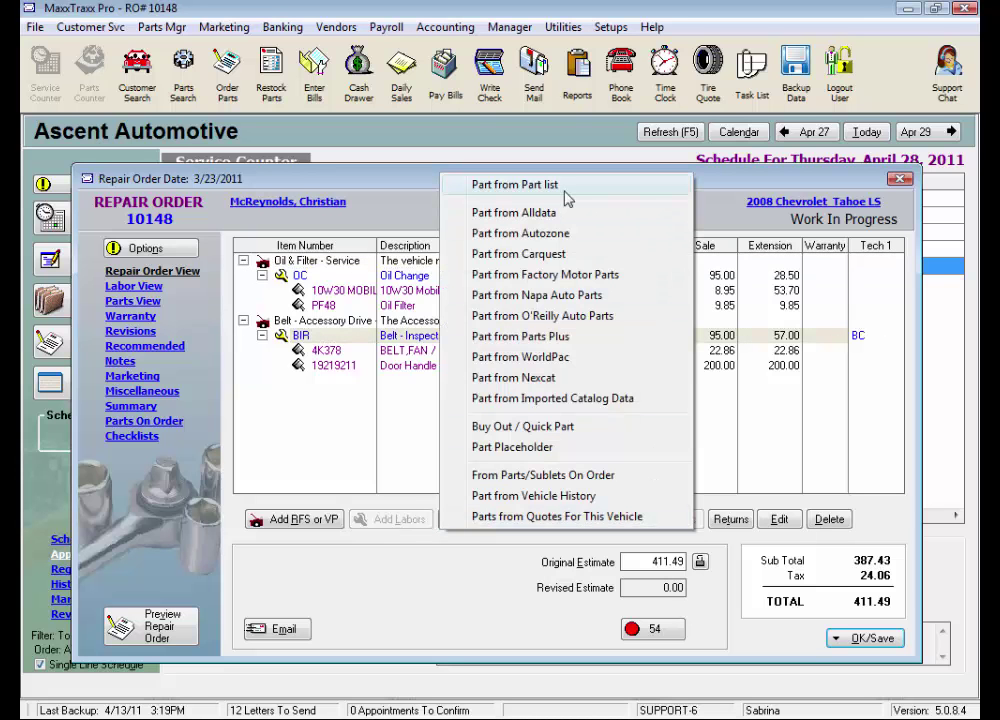
{"action": "left_click", "coordinate": [860, 641]}
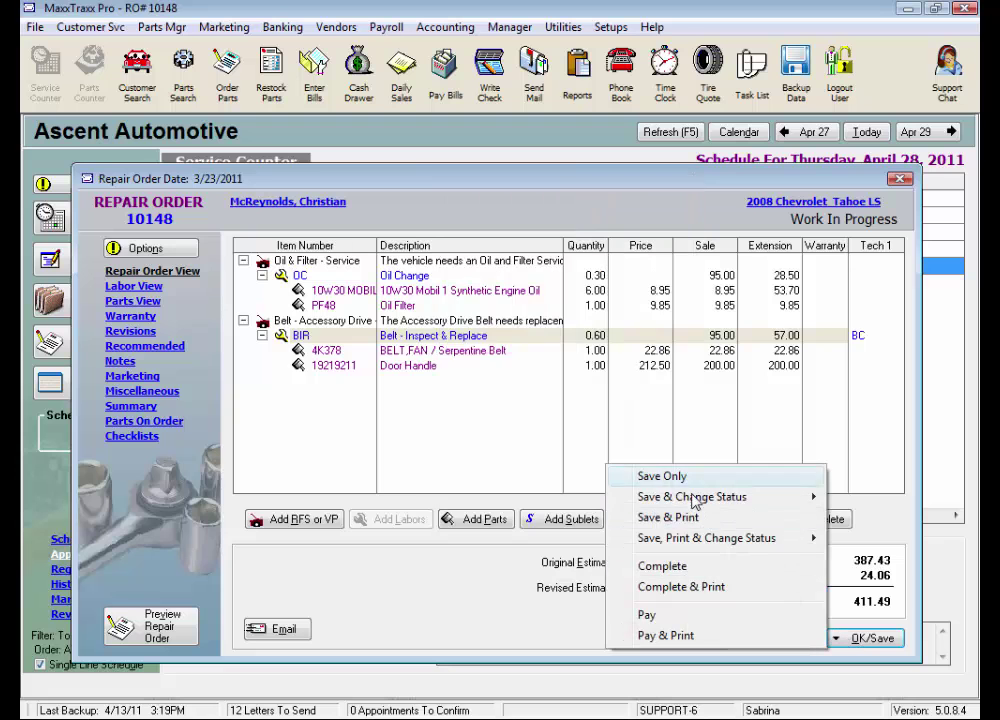
{"action": "left_click", "coordinate": [663, 478]}
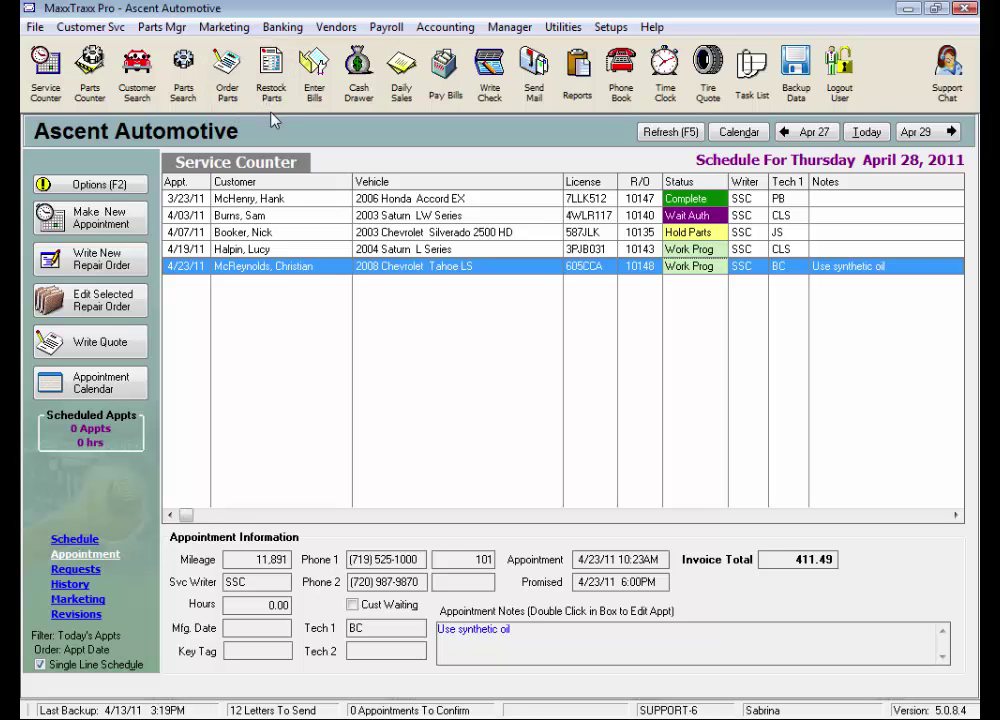
{"action": "double_click", "coordinate": [437, 267]}
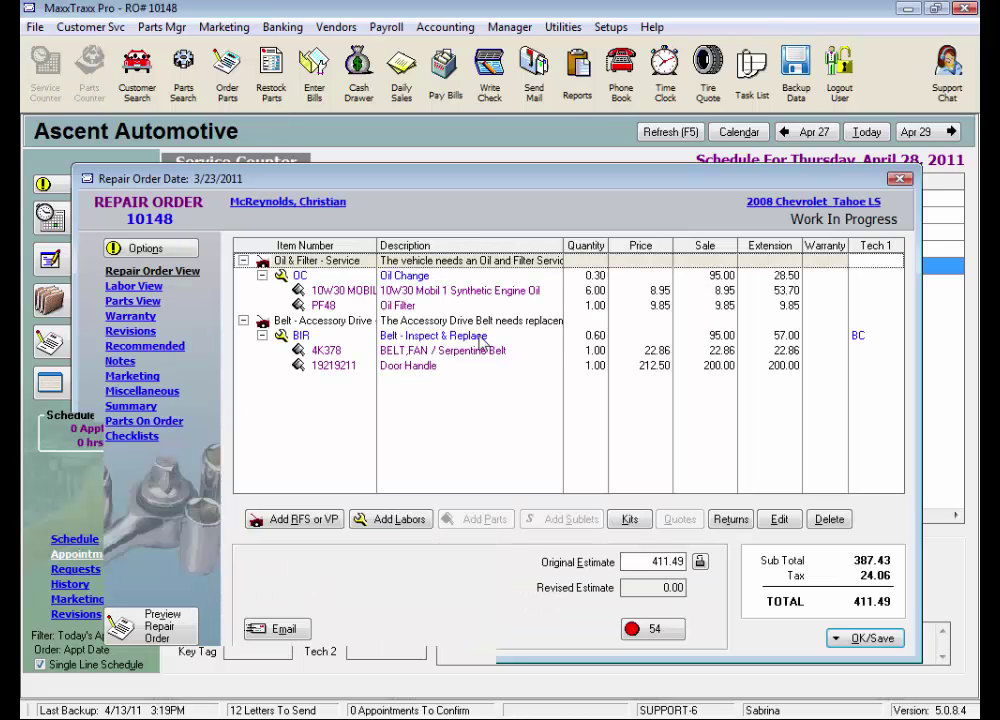
{"action": "left_click", "coordinate": [480, 336]}
{"action": "left_click", "coordinate": [499, 522]}
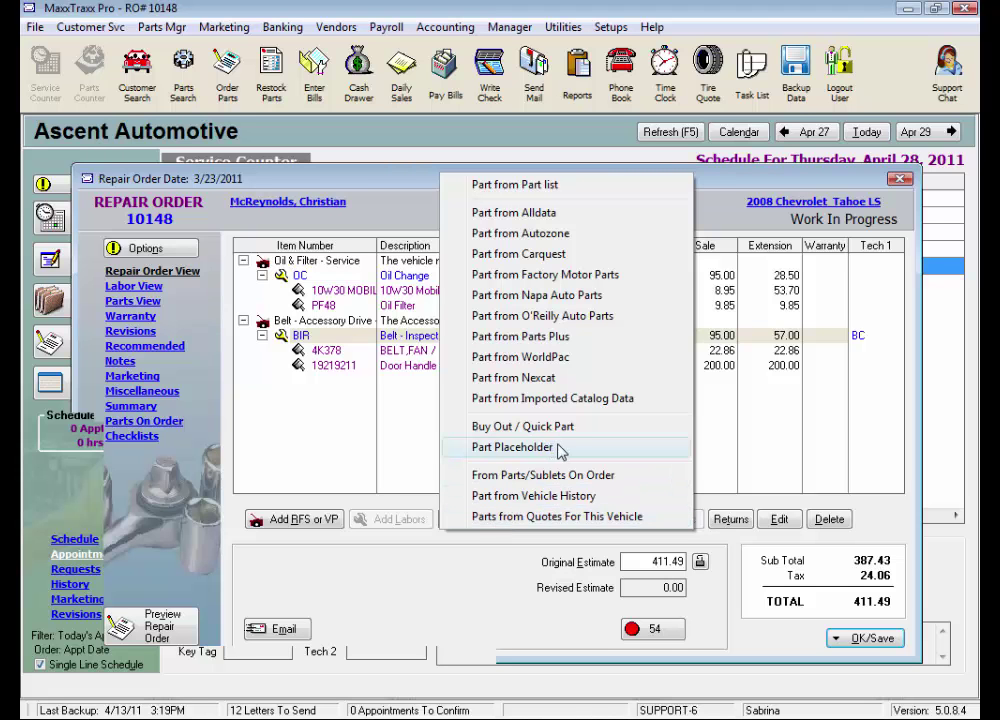
{"action": "left_click", "coordinate": [776, 437]}
{"action": "left_click", "coordinate": [833, 638]}
{"action": "left_click", "coordinate": [700, 480]}
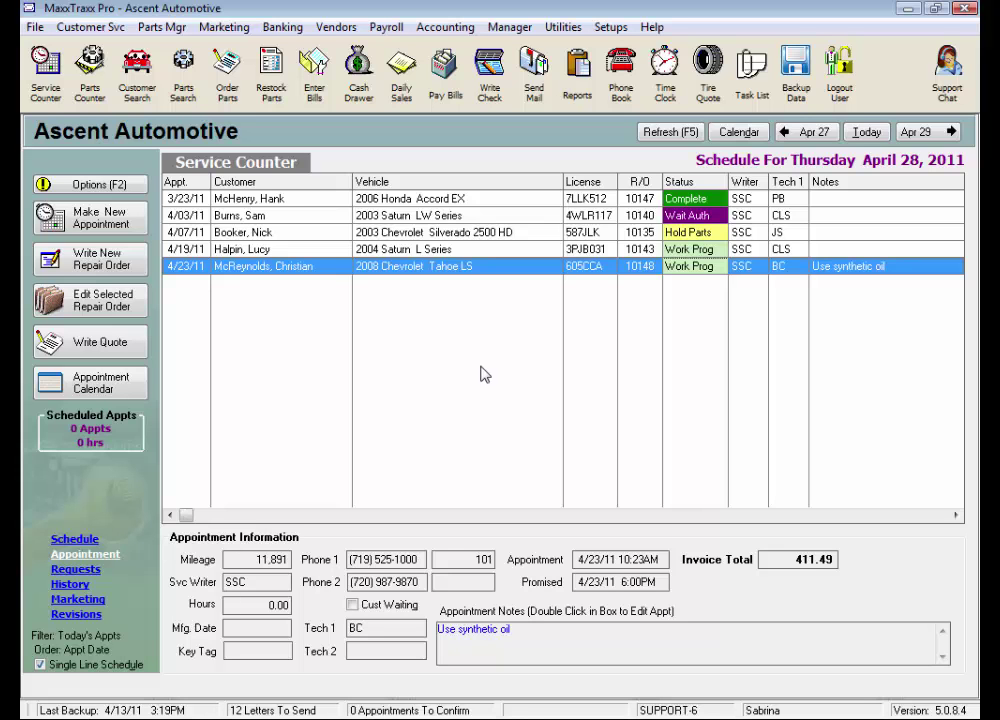
{"action": "left_click", "coordinate": [651, 27]}
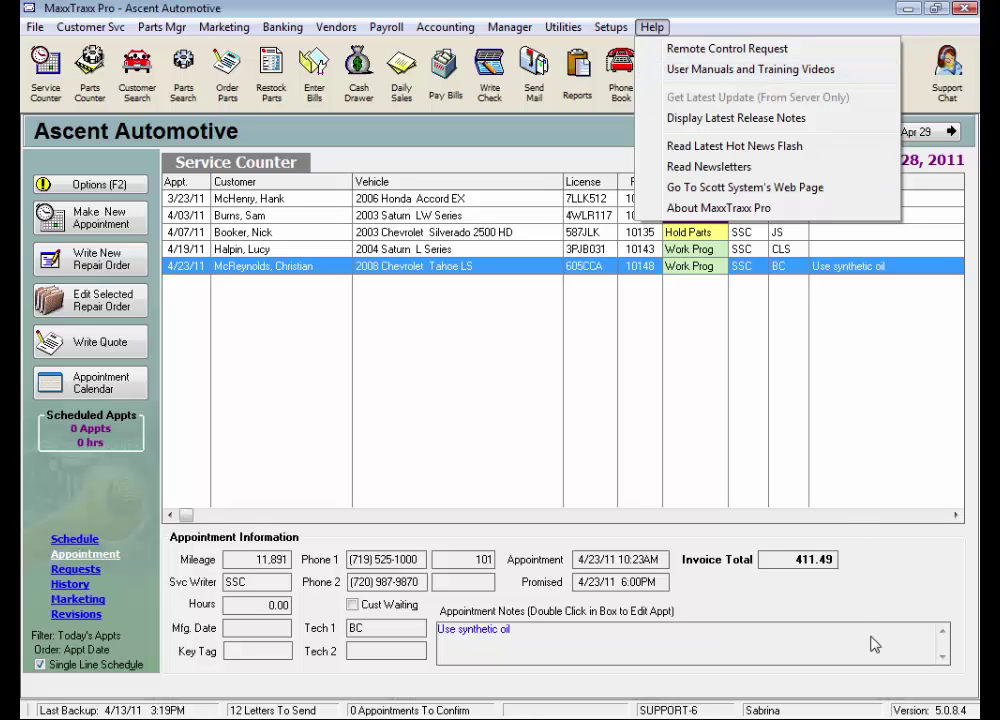
{"action": "left_click", "coordinate": [904, 558]}
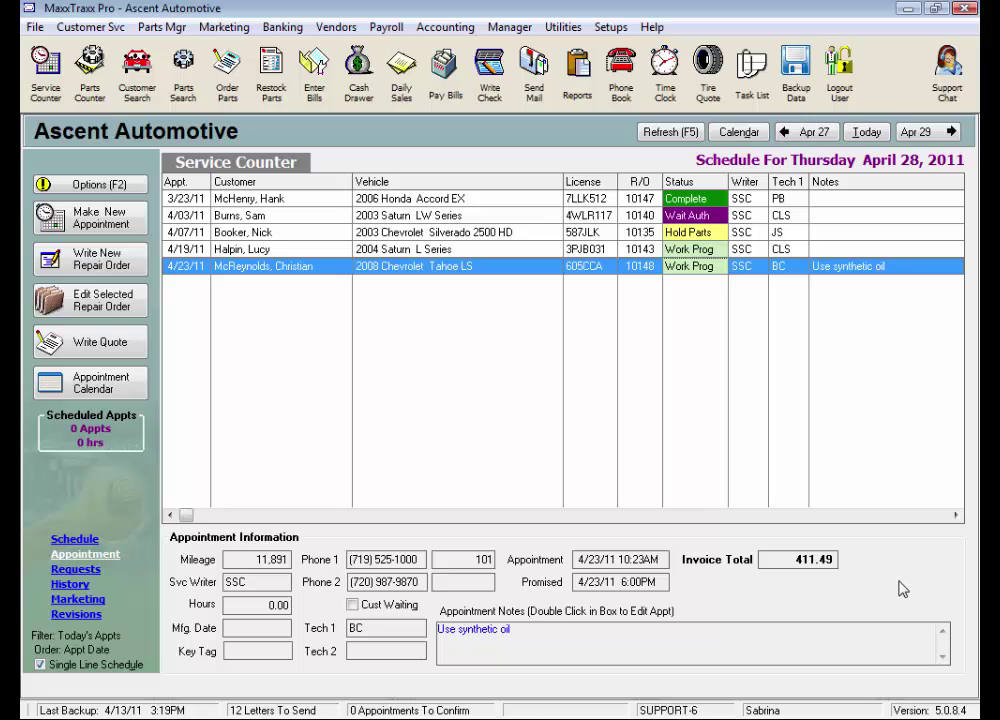